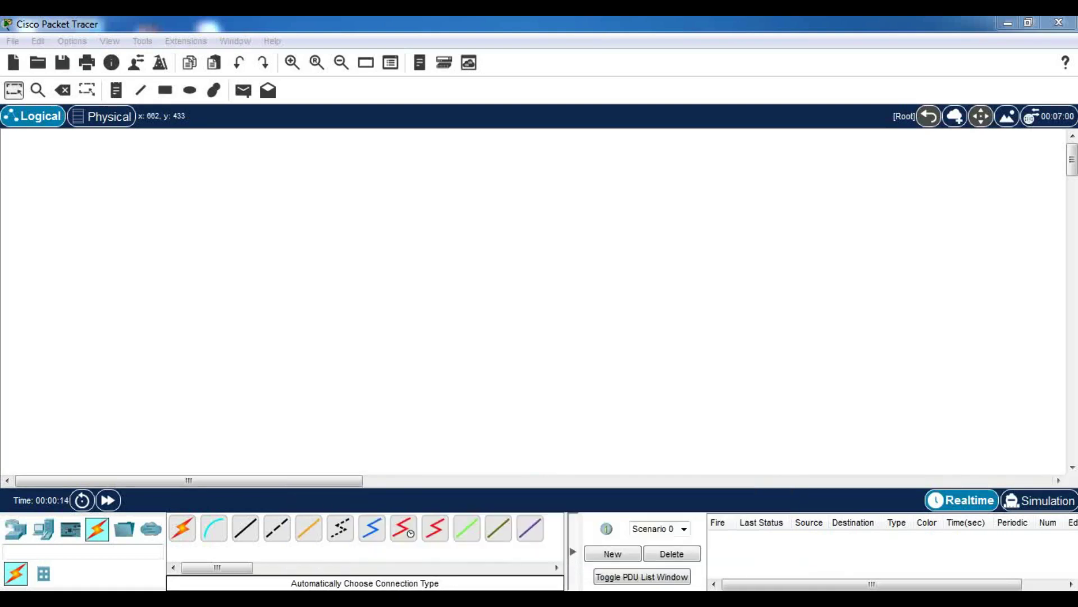
Step: Place a generic router in the centre with three generic switches left, above and right of it
{"action": "left_click", "coordinate": [15, 528]}
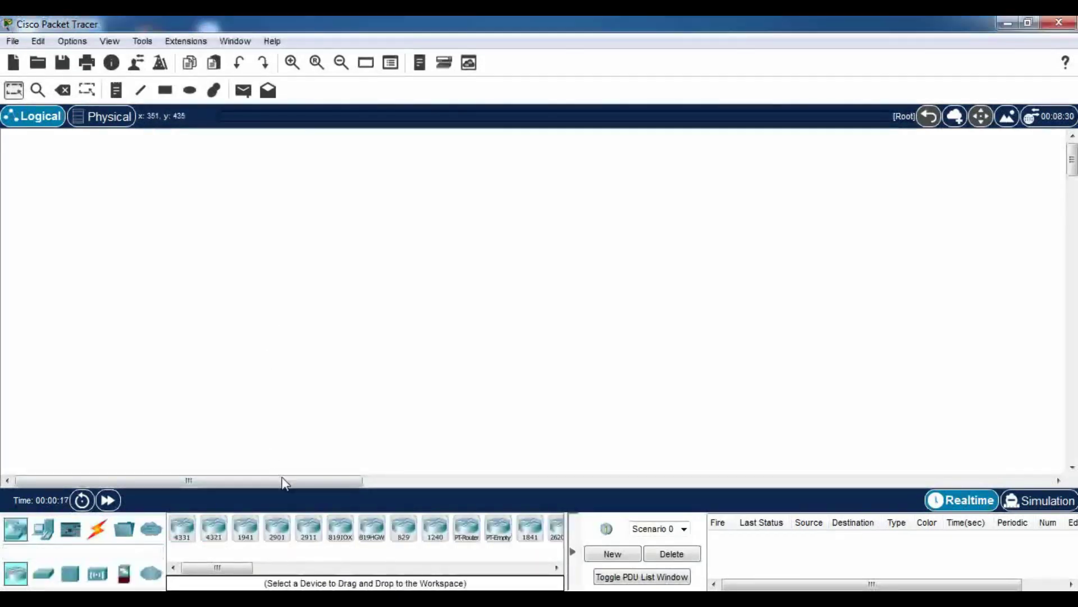
{"action": "left_click", "coordinate": [466, 529]}
{"action": "left_click", "coordinate": [534, 306]}
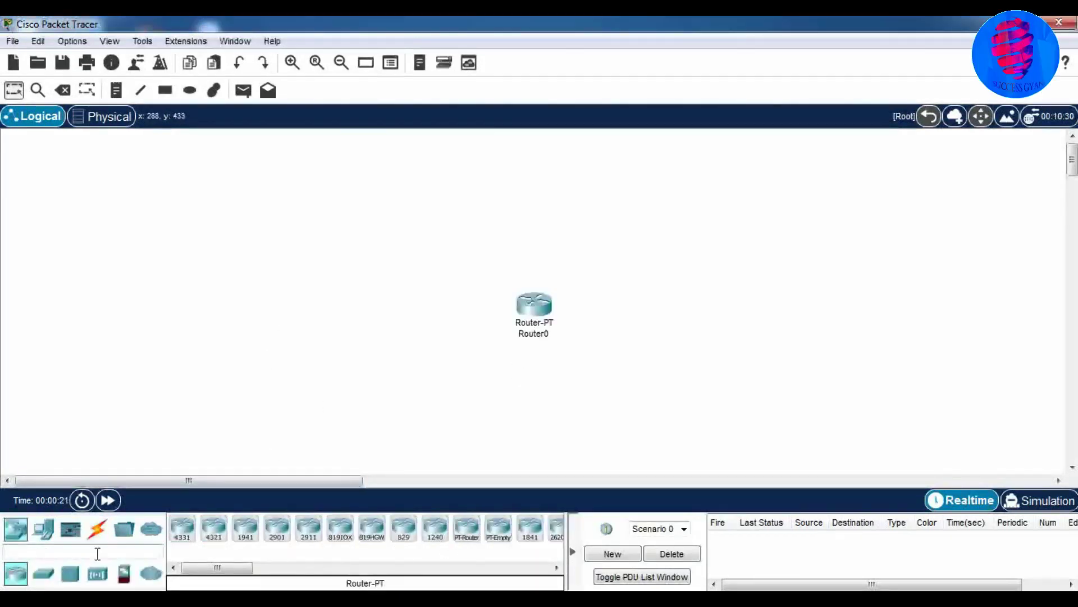
{"action": "left_click", "coordinate": [44, 573]}
{"action": "left_click", "coordinate": [213, 528]}
{"action": "left_click", "coordinate": [412, 326]}
{"action": "left_click", "coordinate": [214, 528]}
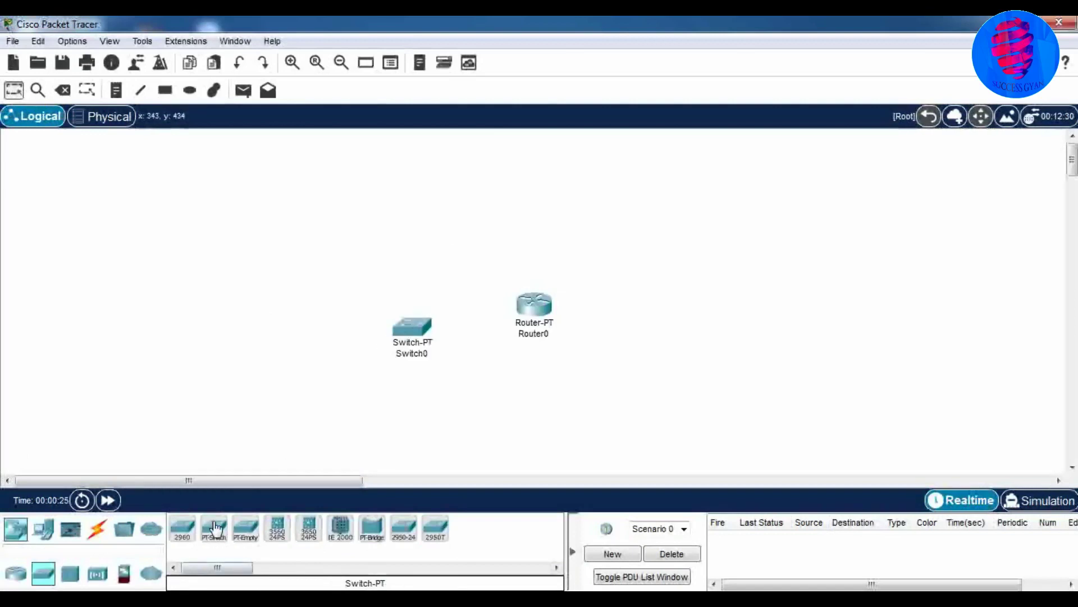
{"action": "left_click", "coordinate": [548, 174]}
{"action": "left_click", "coordinate": [214, 528]}
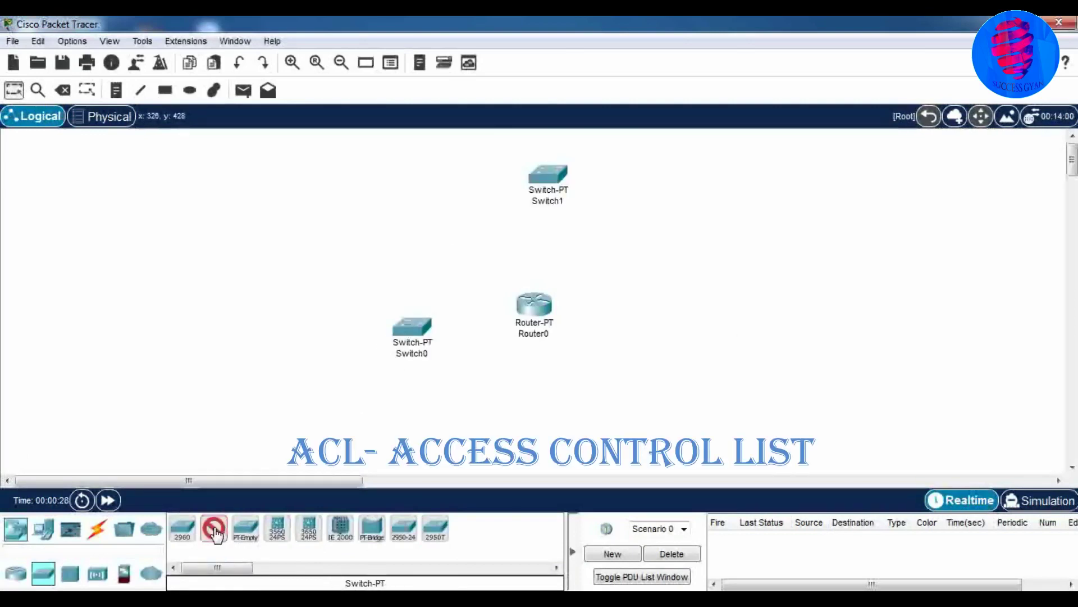
{"action": "left_click", "coordinate": [617, 308]}
Step: Add two generic PCs beside the outer switches and a server above-left of the top switch
{"action": "left_click", "coordinate": [45, 530]}
{"action": "left_click", "coordinate": [183, 528]}
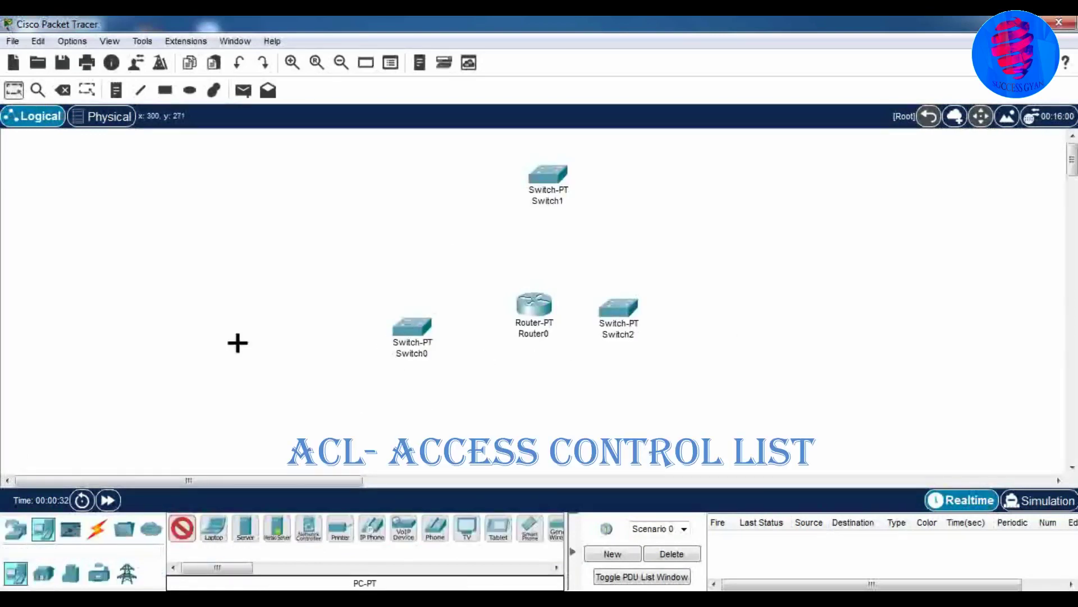
{"action": "left_click", "coordinate": [237, 343]}
{"action": "left_click", "coordinate": [183, 528]}
{"action": "left_click", "coordinate": [709, 350]}
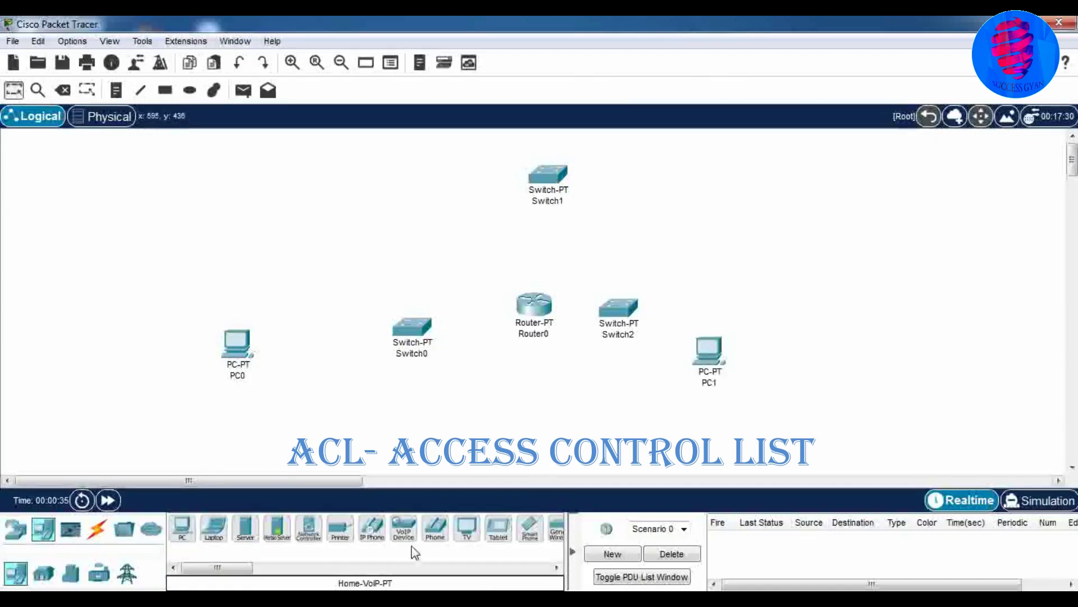
{"action": "left_click", "coordinate": [245, 528]}
{"action": "left_click", "coordinate": [348, 190]}
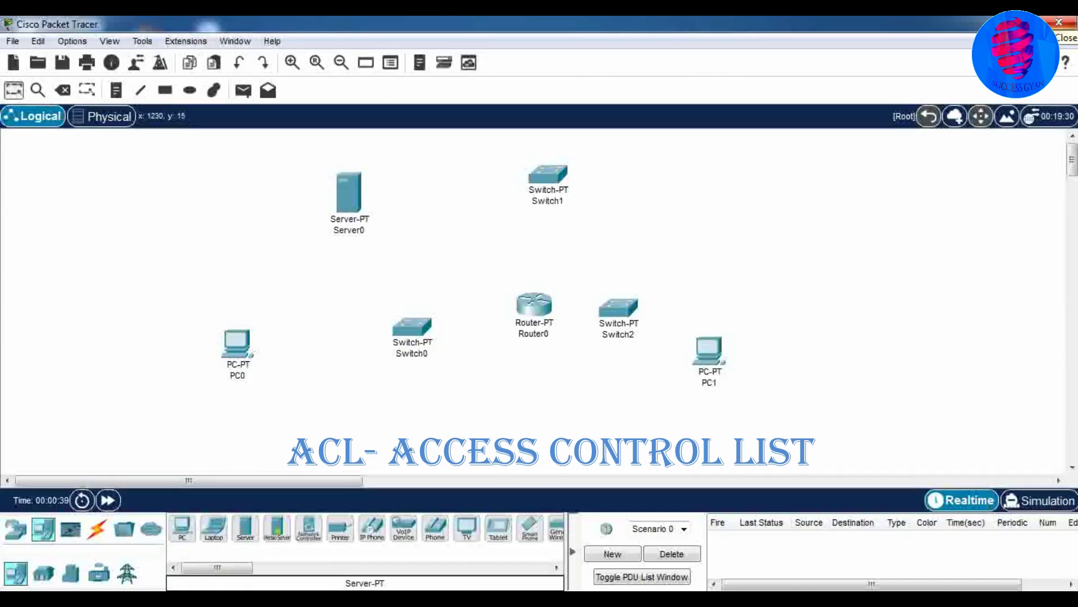
Step: Relabel Router0, the three switches, both PCs and Server0 as R1, S1, S2, S3, PC-1, PC-2 and Server
{"action": "left_click", "coordinate": [548, 335]}
{"action": "key", "text": "BackSpace"}
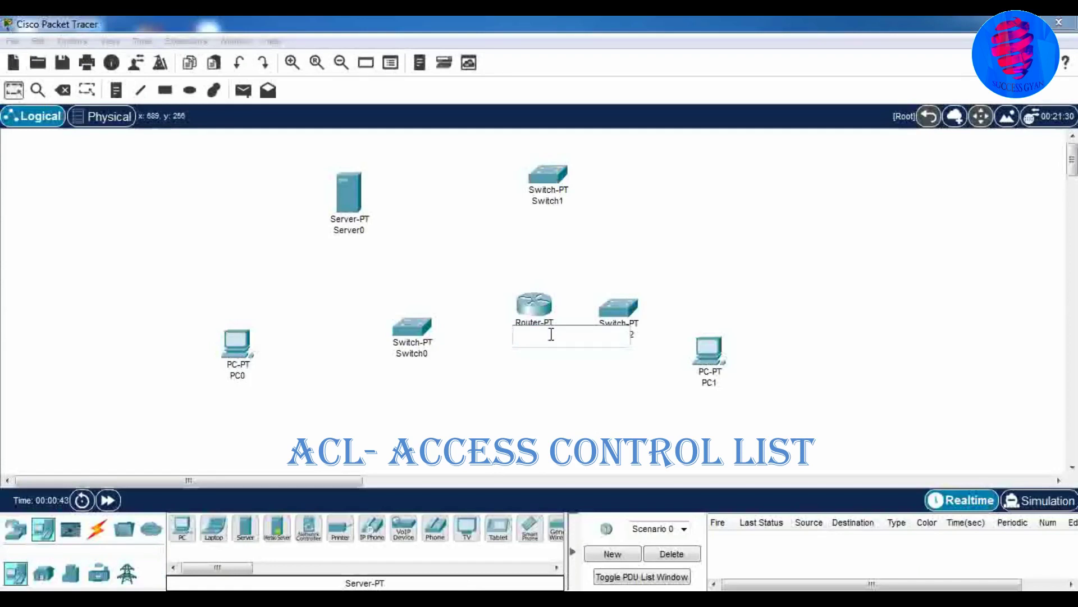
{"action": "left_click", "coordinate": [432, 354]}
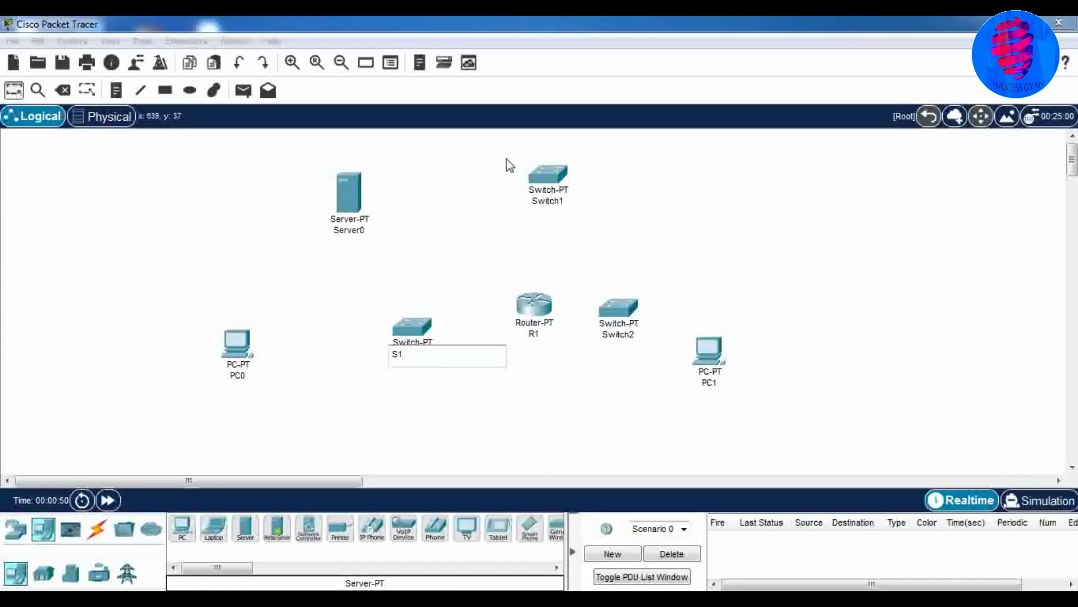
{"action": "left_click", "coordinate": [620, 335]}
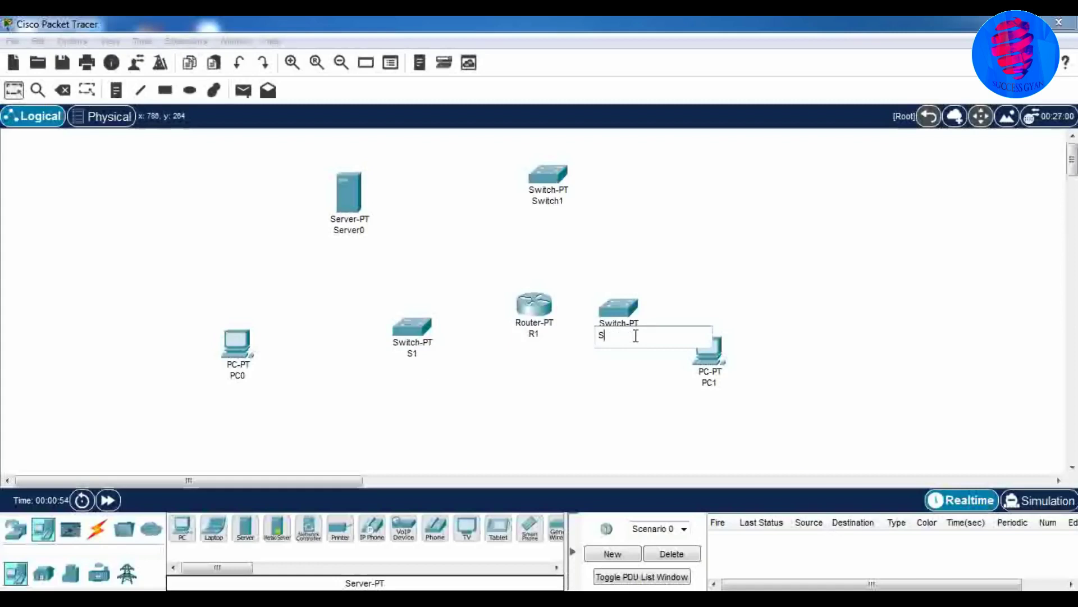
{"action": "left_click", "coordinate": [550, 203]}
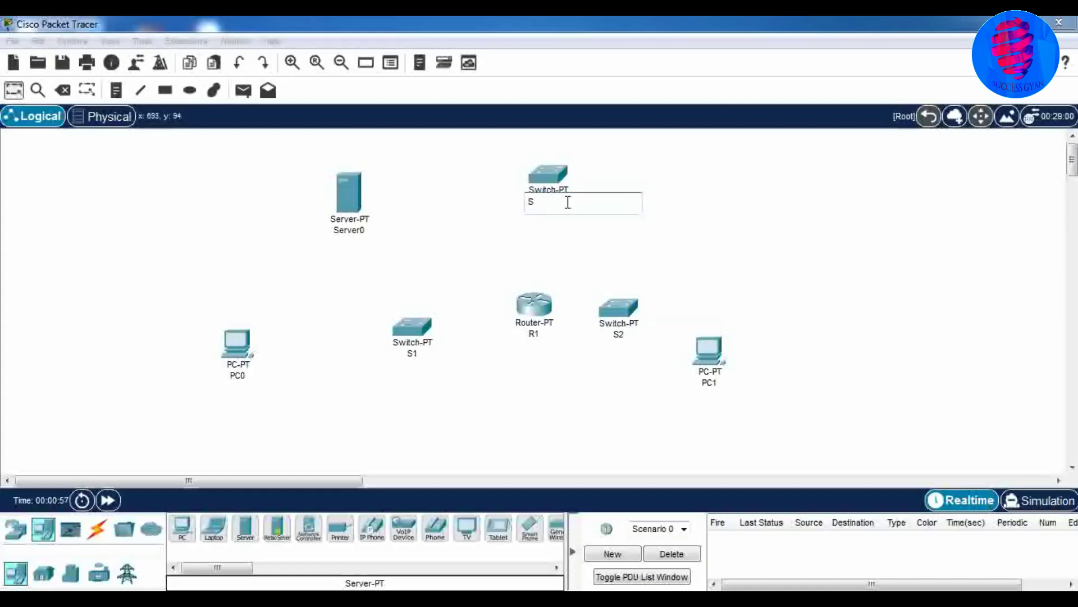
{"action": "left_click", "coordinate": [242, 376]}
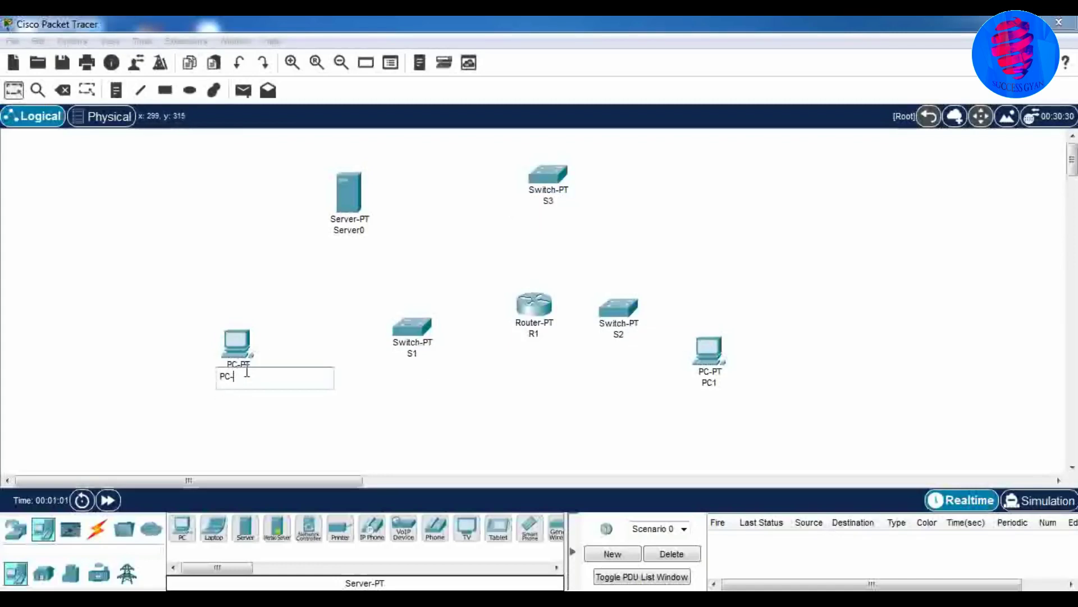
{"action": "left_click", "coordinate": [710, 383]}
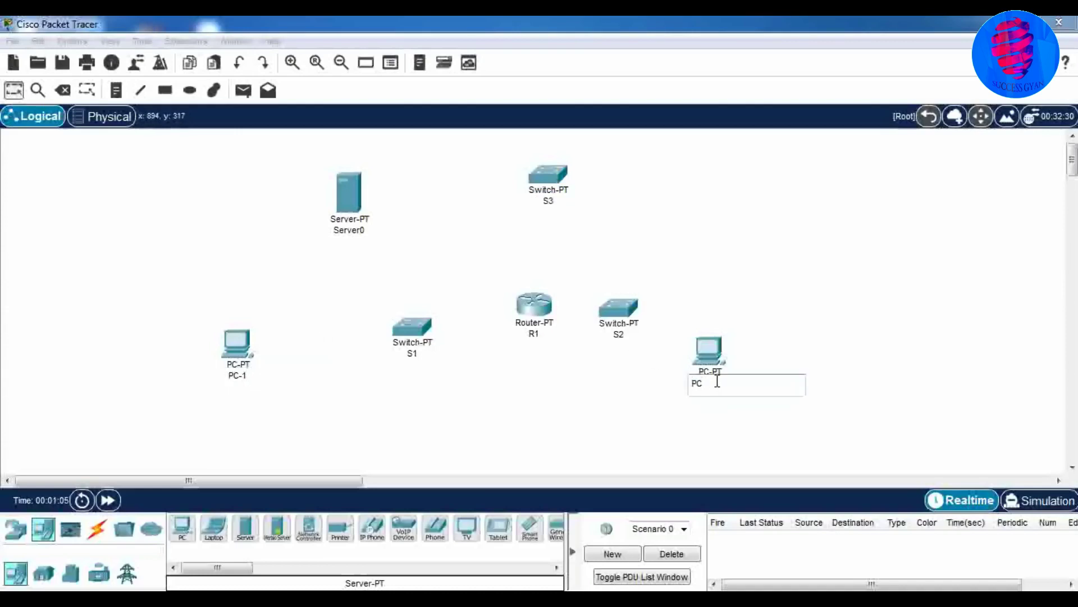
{"action": "left_click", "coordinate": [368, 232]}
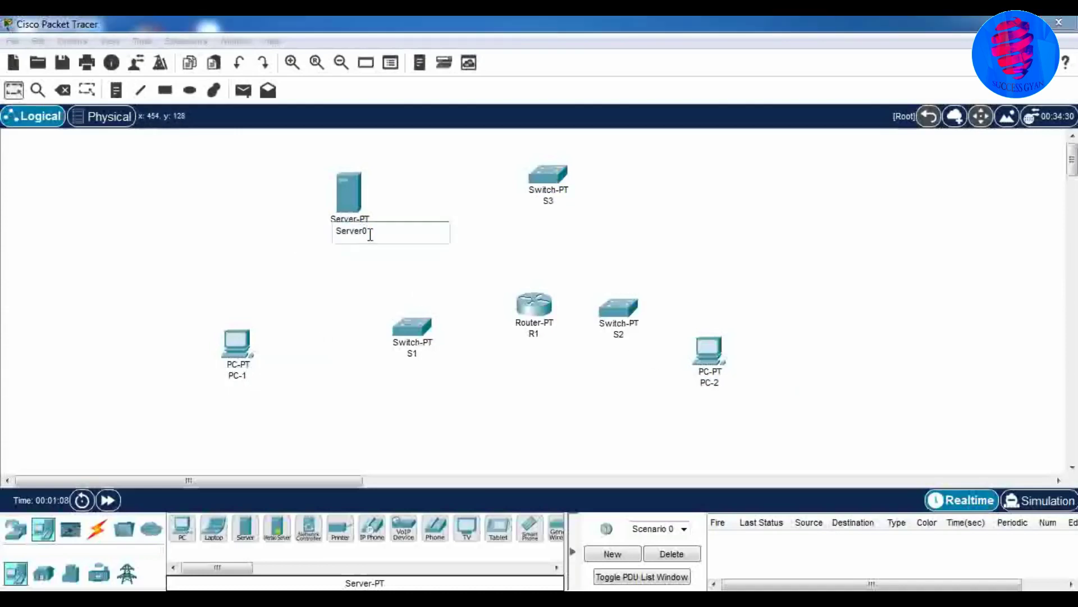
{"action": "key", "text": "BackSpace"}
{"action": "left_click", "coordinate": [824, 258]}
Step: Cable router R1 to switches S1, S3 and S2 with automatic connection type
{"action": "left_click", "coordinate": [97, 528]}
{"action": "left_click", "coordinate": [182, 528]}
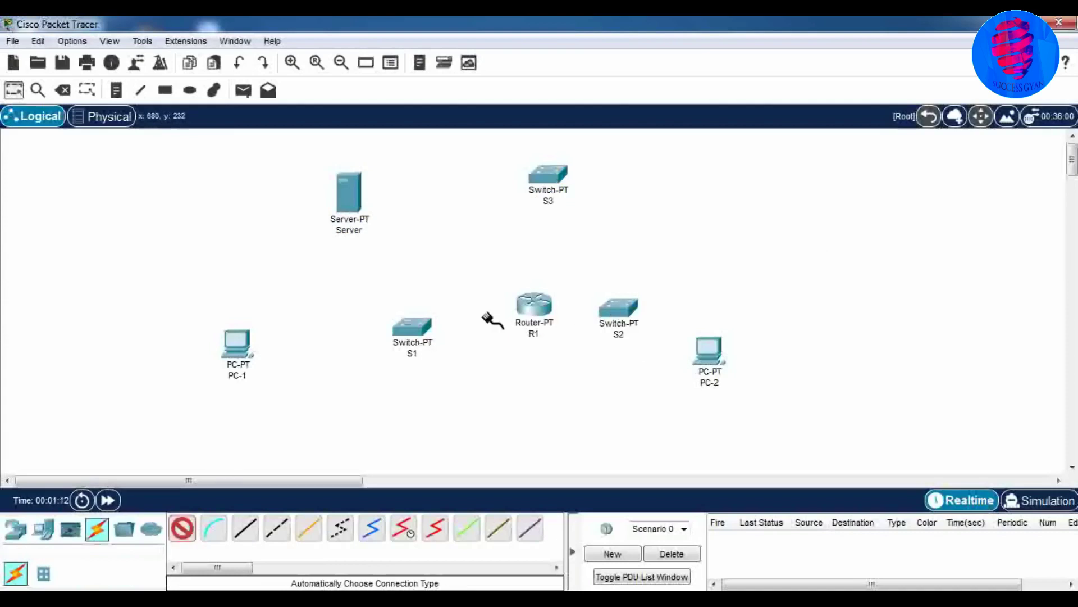
{"action": "left_click", "coordinate": [413, 327]}
{"action": "left_click", "coordinate": [540, 308]}
{"action": "left_click", "coordinate": [182, 528]}
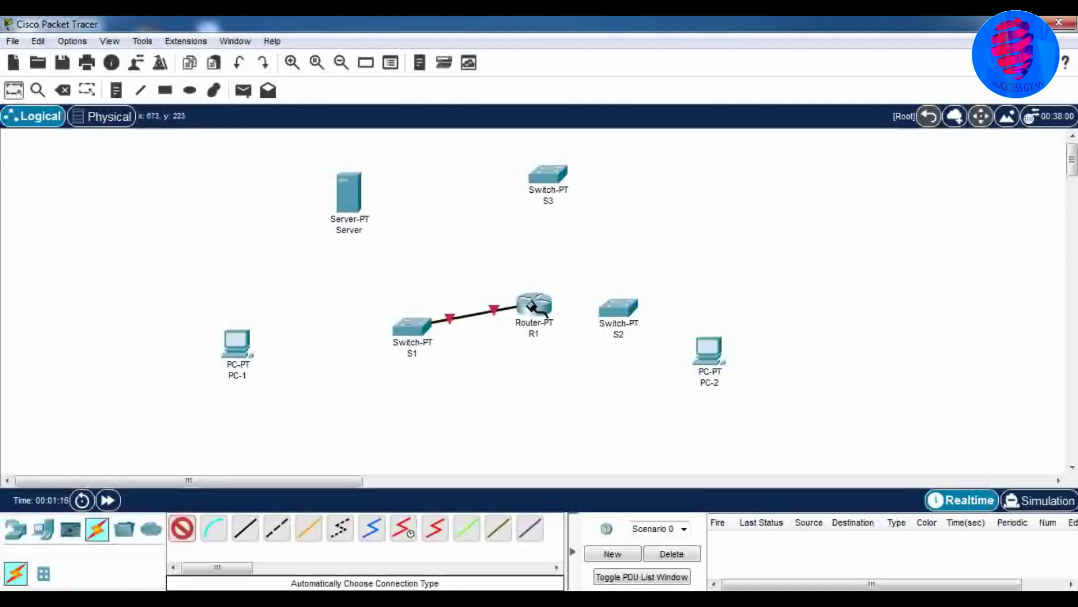
{"action": "left_click", "coordinate": [533, 306]}
{"action": "left_click", "coordinate": [546, 186]}
{"action": "left_click", "coordinate": [182, 528]}
{"action": "left_click", "coordinate": [549, 307]}
{"action": "left_click", "coordinate": [624, 310]}
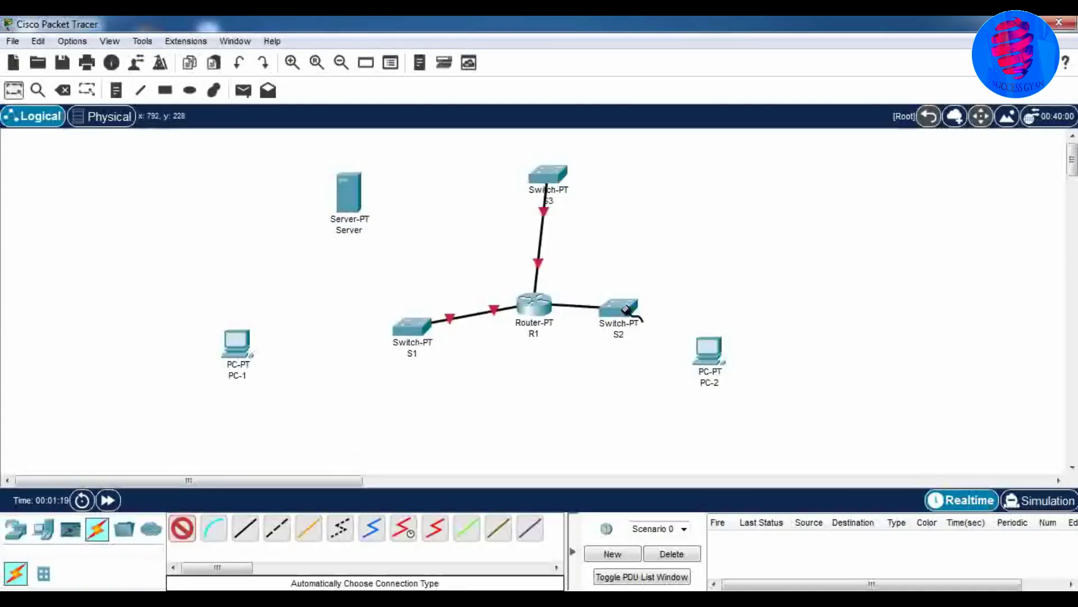
Step: Cable PC-1 to S1, S2 to PC-2, and S3 to the Server automatically
{"action": "left_click", "coordinate": [182, 528]}
{"action": "left_click", "coordinate": [254, 341]}
{"action": "left_click", "coordinate": [412, 327]}
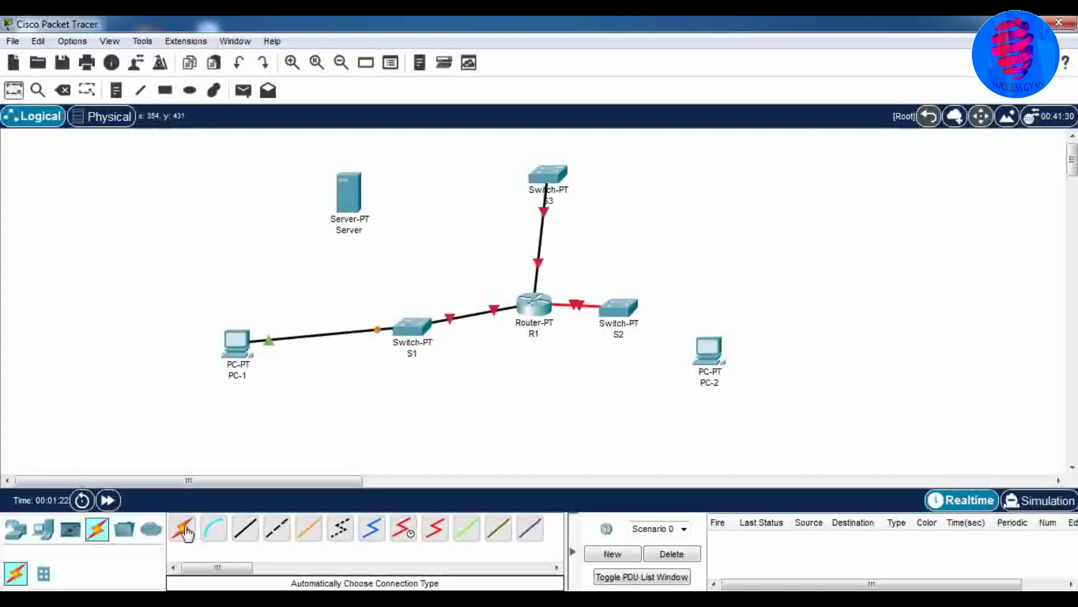
{"action": "left_click", "coordinate": [182, 528]}
{"action": "left_click", "coordinate": [619, 309]}
{"action": "left_click", "coordinate": [709, 350]}
{"action": "left_click", "coordinate": [182, 528]}
{"action": "left_click", "coordinate": [548, 174]}
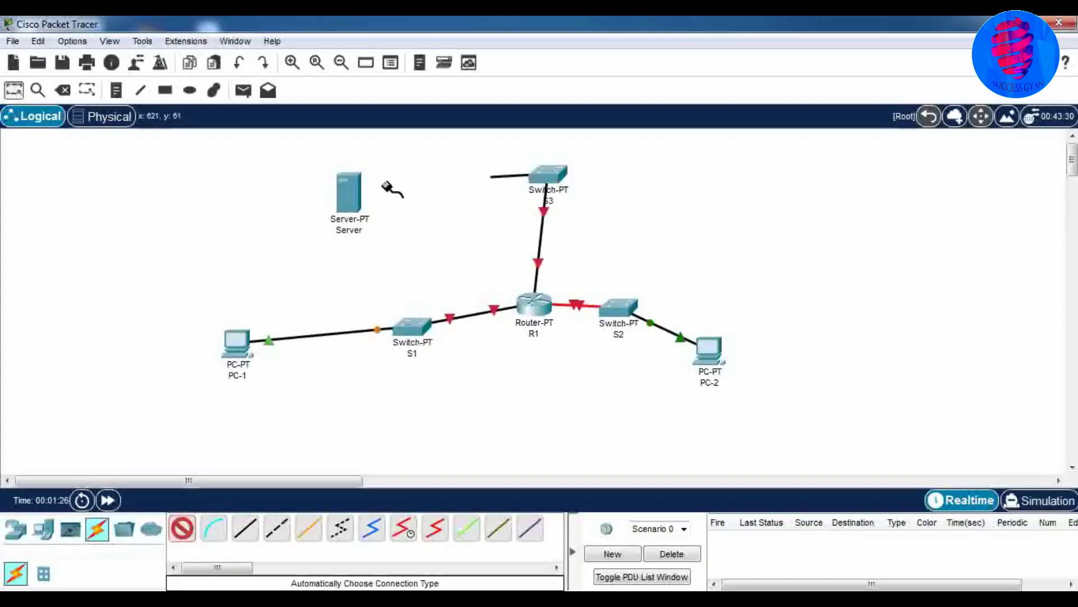
{"action": "left_click", "coordinate": [349, 193]}
Step: Rearrange R1, S2 and PC-2 so the router sits between S1 and S2
{"action": "left_click_drag", "start_coordinate": [529, 308], "coordinate": [510, 337]}
{"action": "left_click_drag", "start_coordinate": [619, 309], "coordinate": [634, 305]}
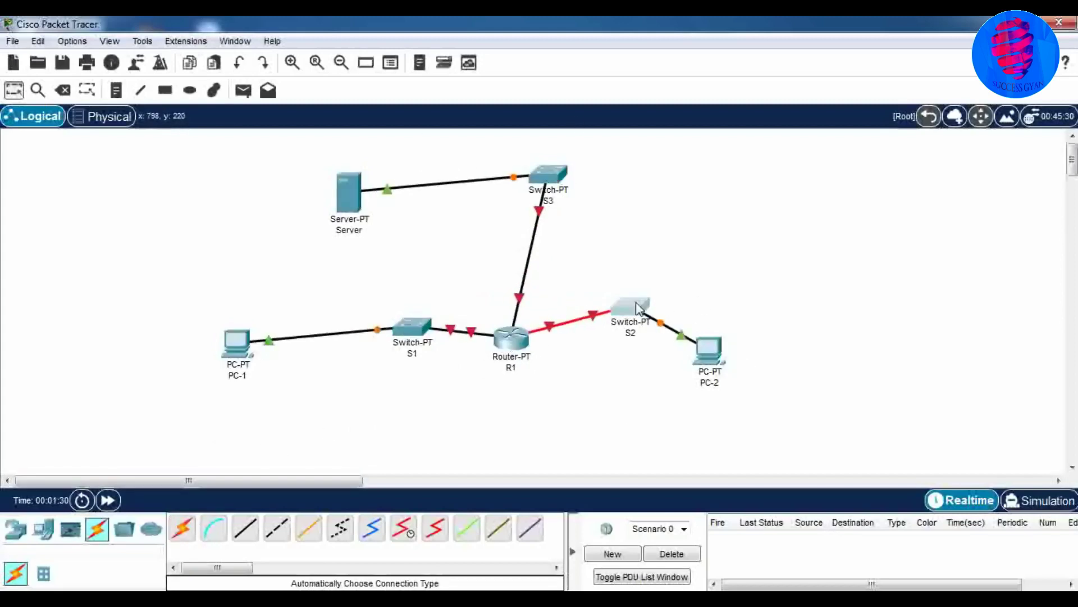
{"action": "left_click_drag", "start_coordinate": [709, 349], "coordinate": [849, 319]}
{"action": "left_click_drag", "start_coordinate": [640, 312], "coordinate": [701, 328]}
{"action": "left_click_drag", "start_coordinate": [512, 337], "coordinate": [554, 335]}
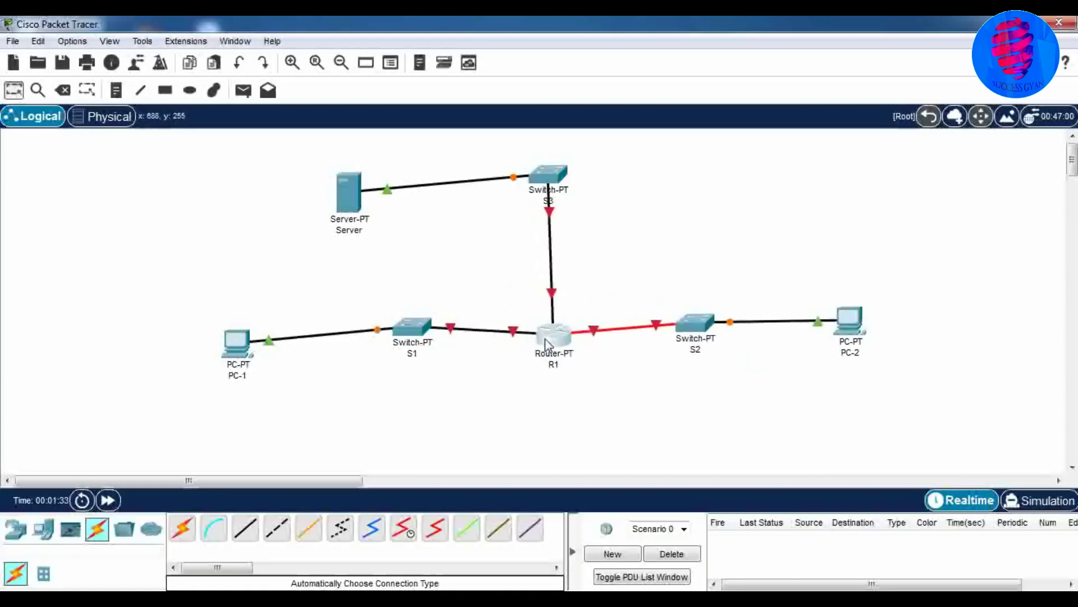
{"action": "left_click", "coordinate": [239, 344]}
Step: Give PC-1 IPv4 172.22.34.66, mask 255.255.255.224 and its default gateway, then close the window
{"action": "left_click", "coordinate": [385, 66]}
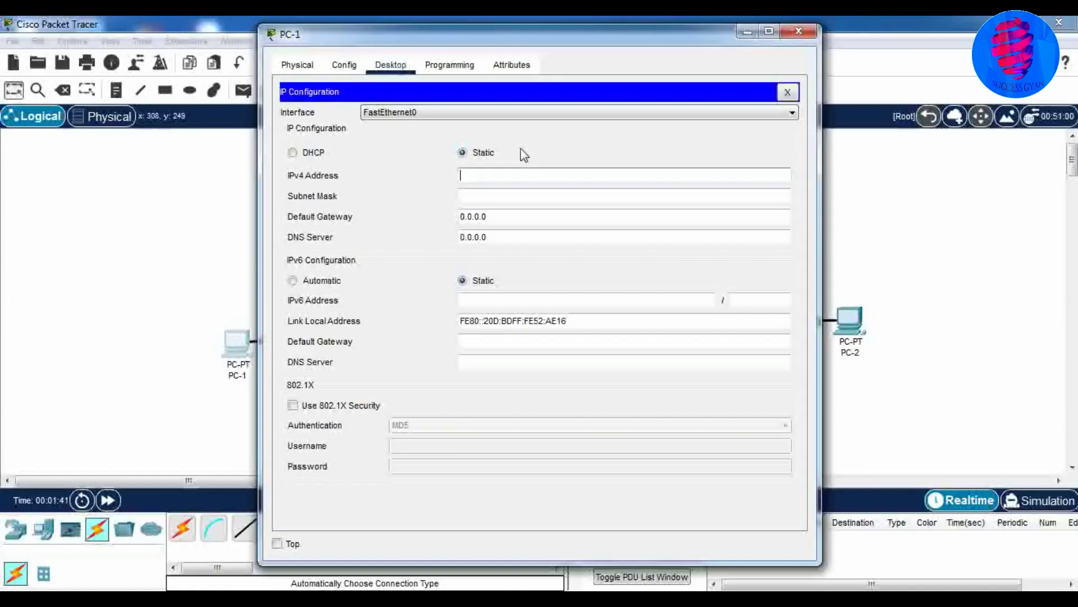
{"action": "type", "text": "172.22"}
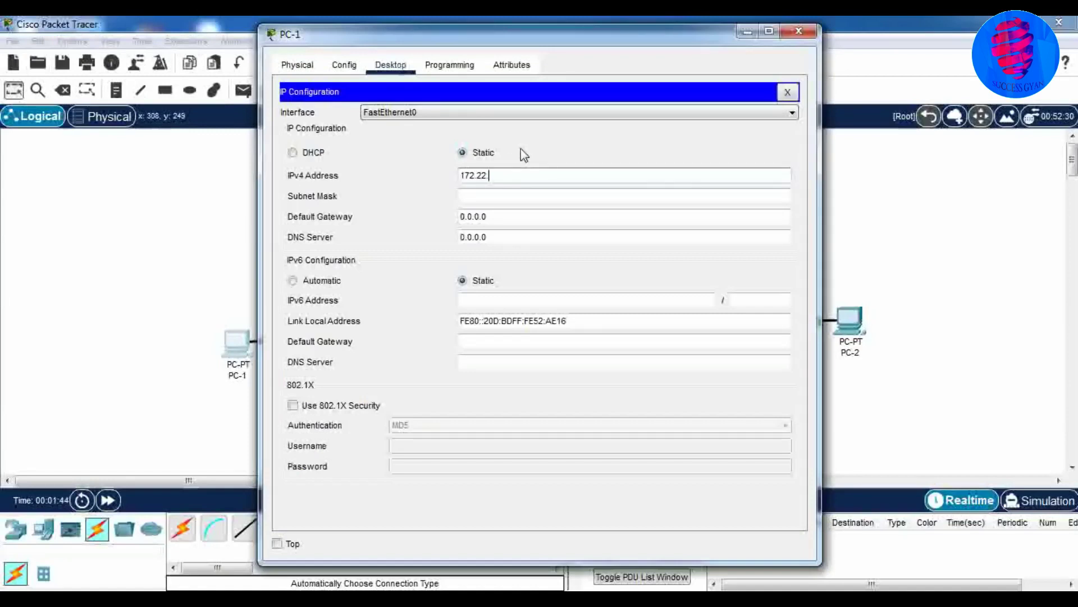
{"action": "type", "text": ".34.66"}
{"action": "key", "text": "Tab"}
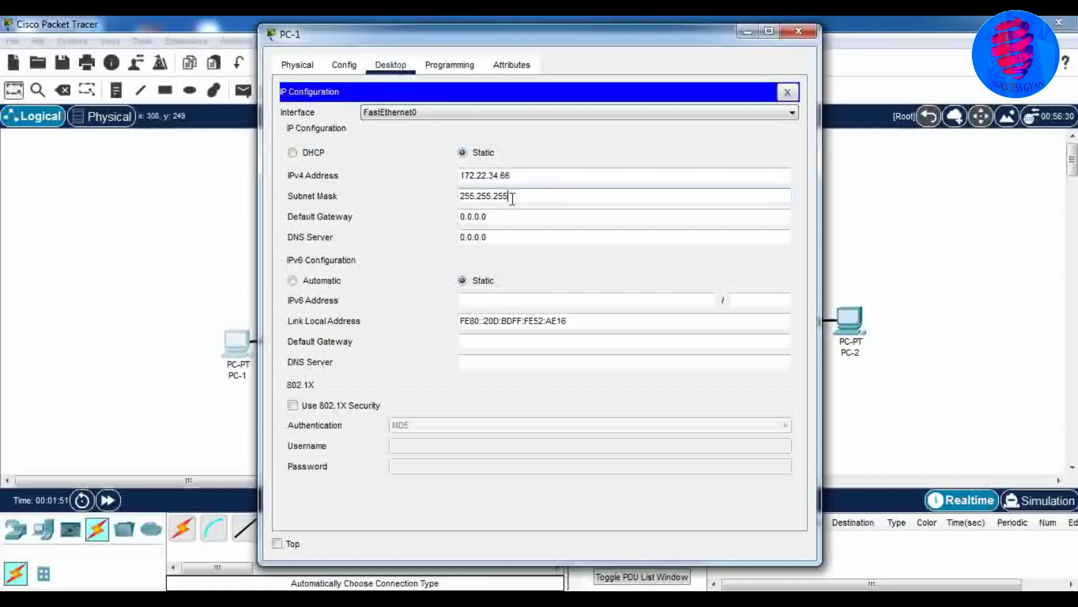
{"action": "left_click", "coordinate": [504, 219]}
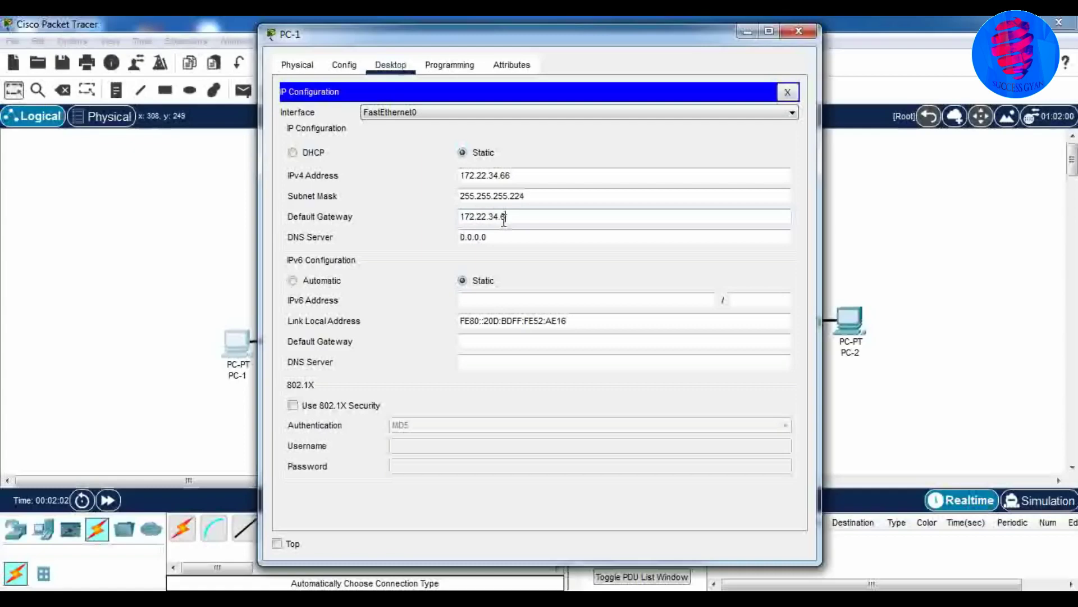
{"action": "left_click", "coordinate": [799, 30]}
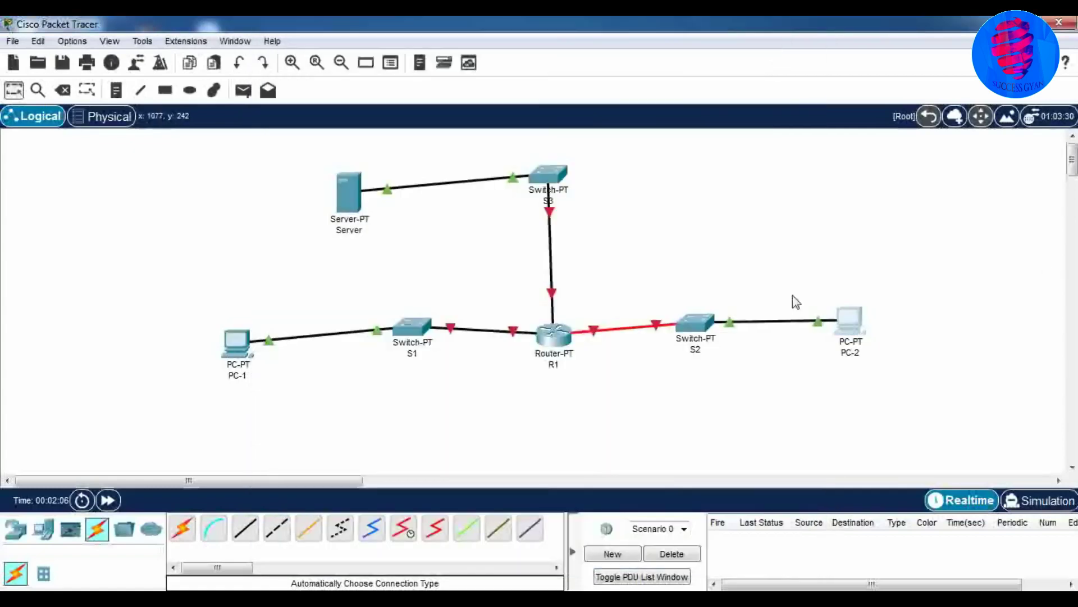
Step: Set PC-2's IP configuration to 172.22.34.98, mask 255.255.255.240, plus gateway, then close it
{"action": "left_click", "coordinate": [850, 320]}
{"action": "left_click", "coordinate": [390, 65]}
{"action": "left_click", "coordinate": [314, 112]}
{"action": "left_click", "coordinate": [478, 179]}
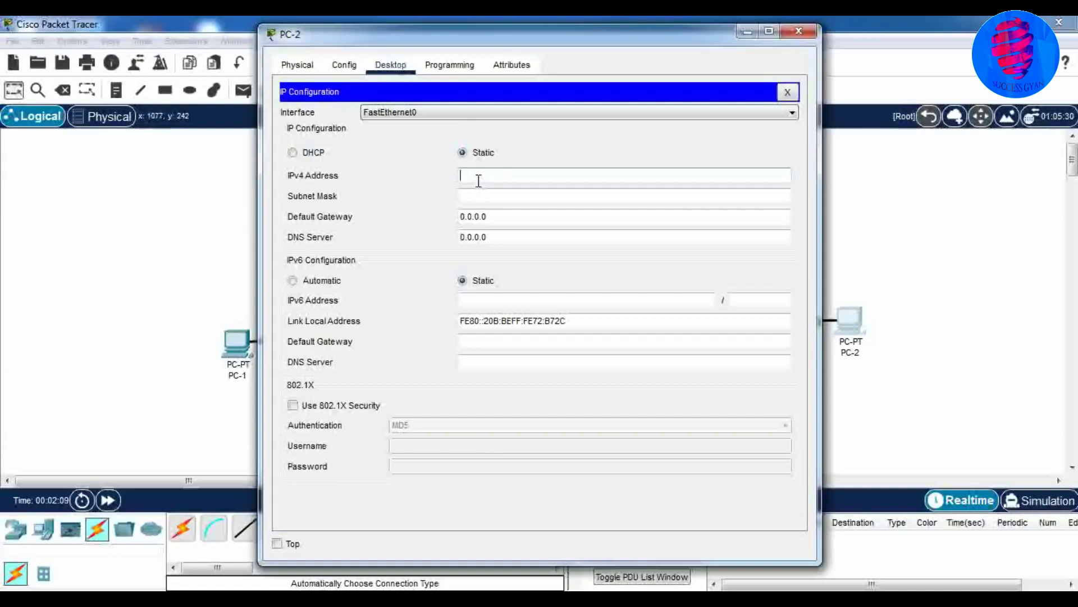
{"action": "type", "text": "172.22.34.98"}
{"action": "left_click", "coordinate": [528, 201]}
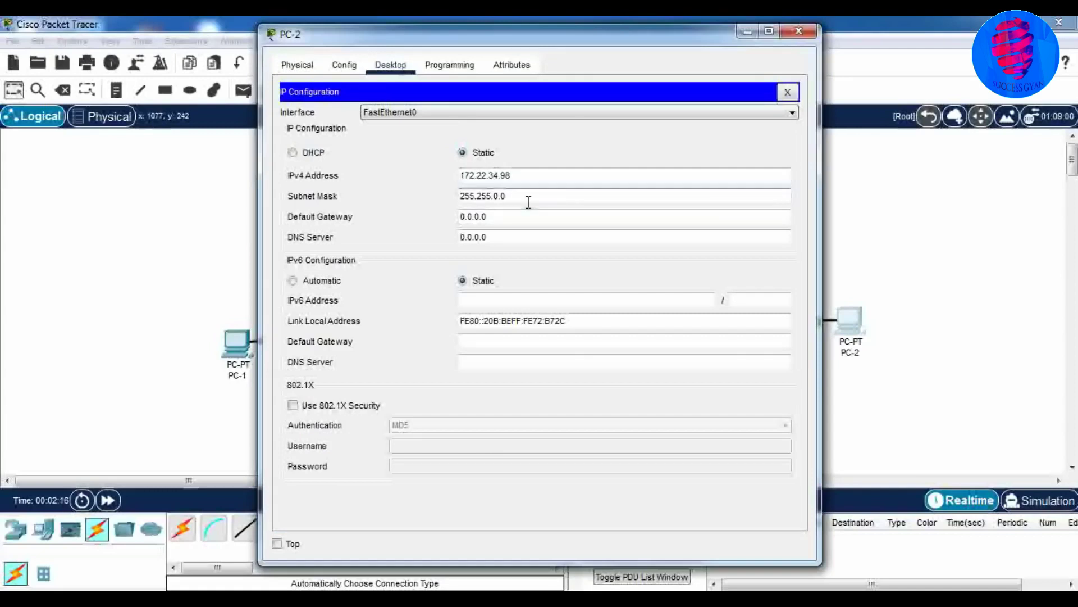
{"action": "type", "text": "."}
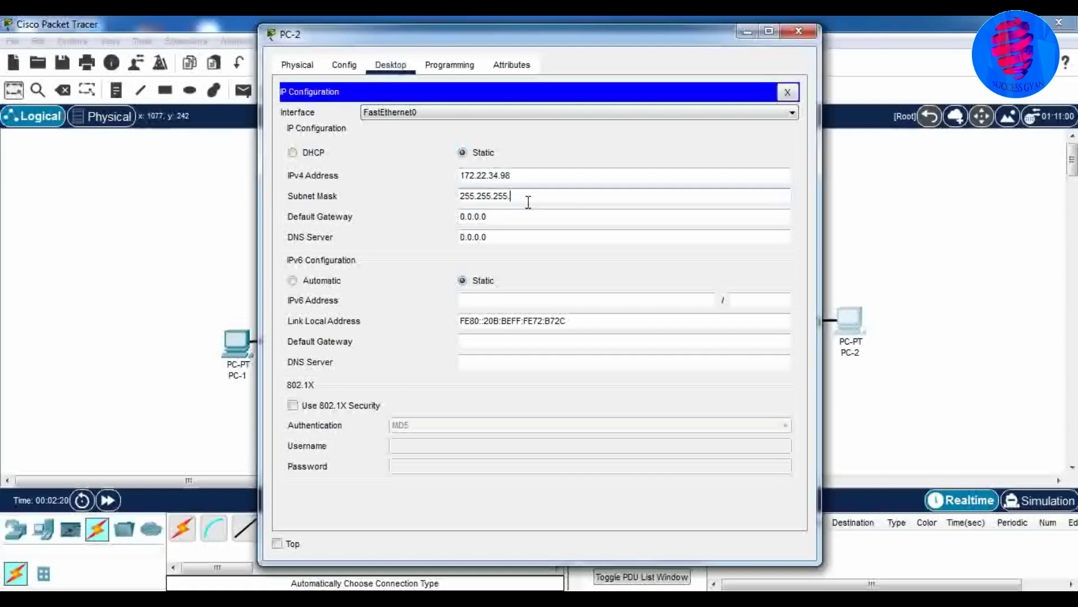
{"action": "type", "text": "240"}
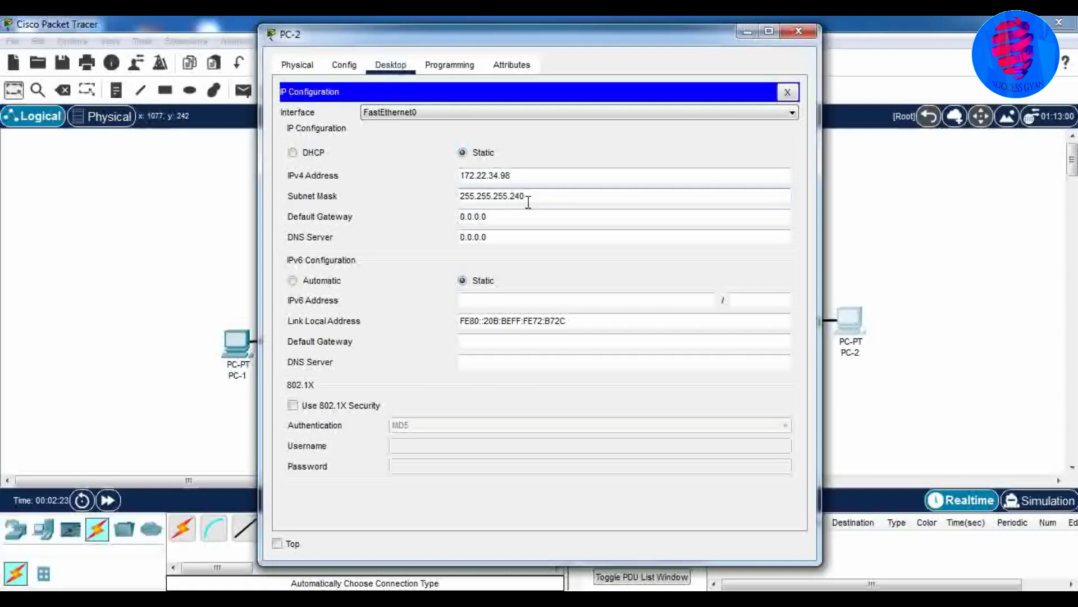
{"action": "left_click", "coordinate": [521, 216]}
{"action": "key", "text": "BackSpace"}
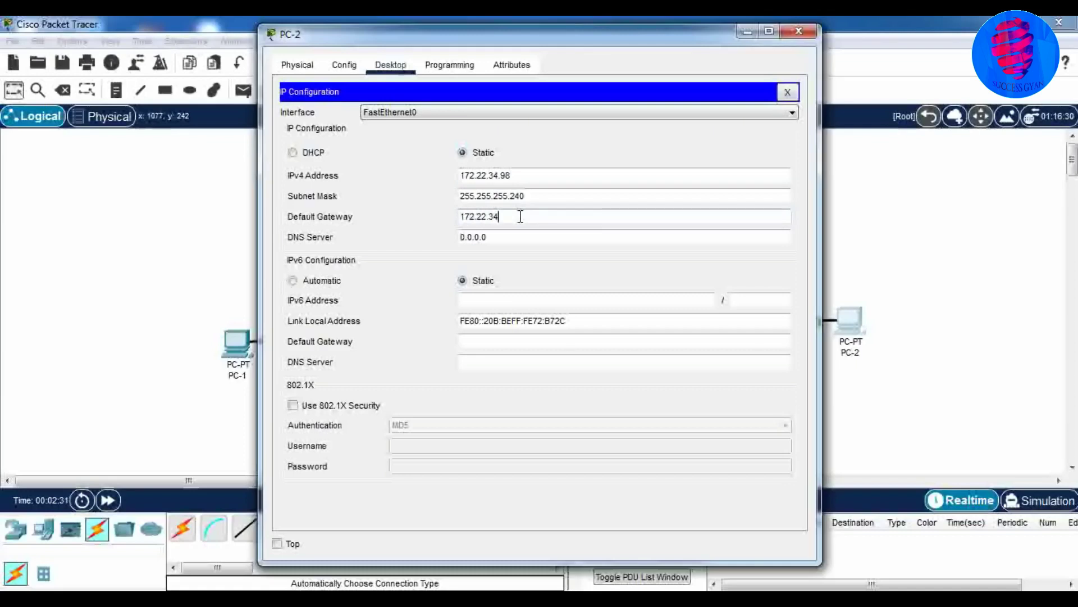
{"action": "left_click", "coordinate": [799, 31]}
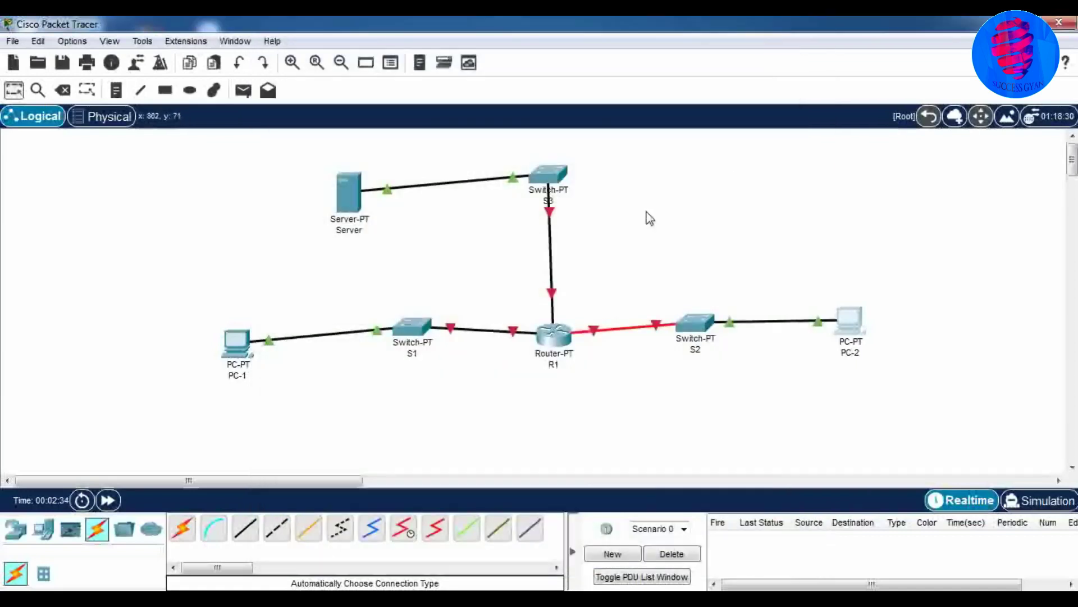
Step: Enter Server IPv4 172.22.34.62, mask 255.255.255.192 and gateway 172.22.34.1, then close its window
{"action": "left_click", "coordinate": [348, 190]}
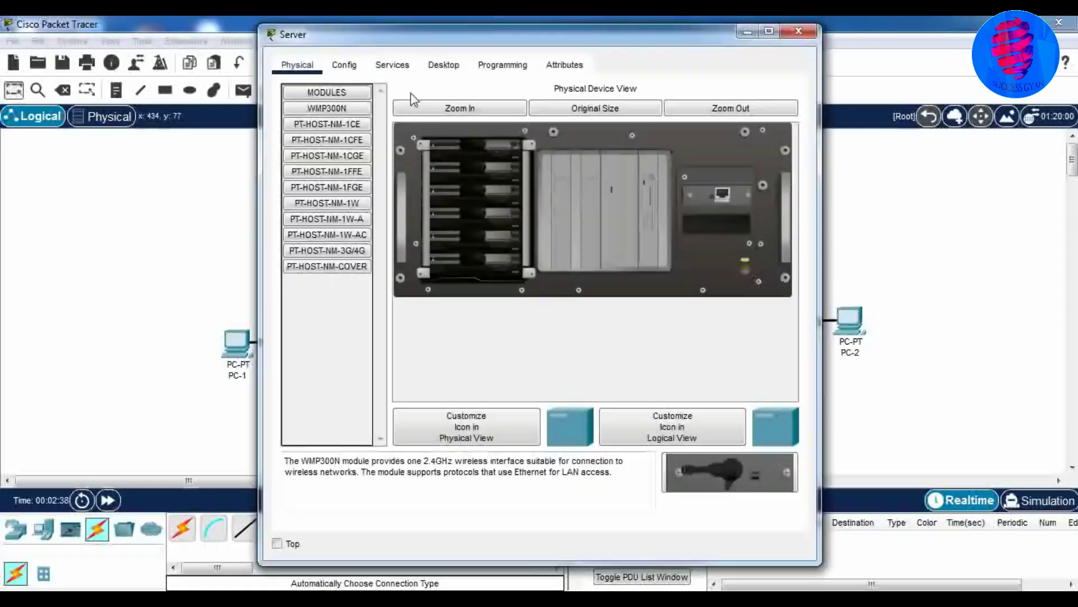
{"action": "left_click", "coordinate": [444, 64]}
{"action": "left_click", "coordinate": [356, 129]}
{"action": "left_click", "coordinate": [498, 155]}
{"action": "type", "text": "172.22.34.62"}
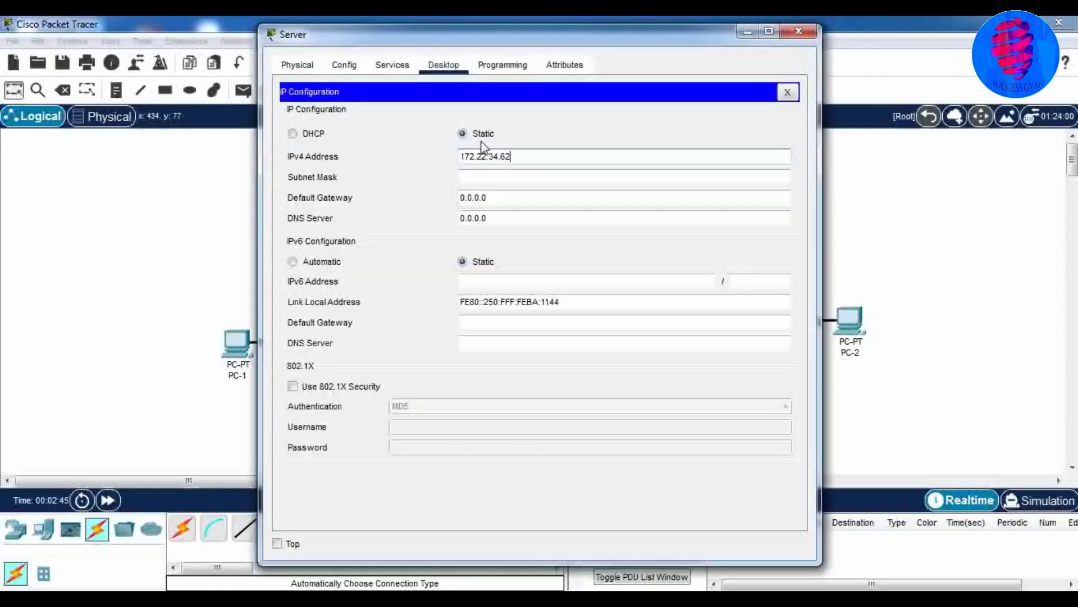
{"action": "key", "text": "Tab"}
{"action": "left_click", "coordinate": [522, 173]}
{"action": "key", "text": "BackSpace"}
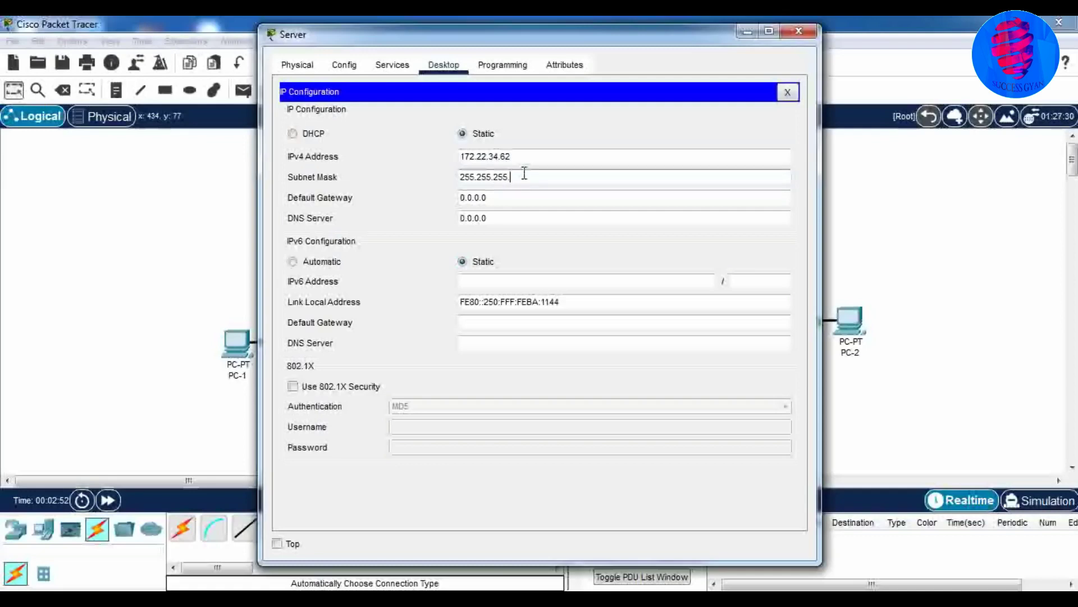
{"action": "left_click", "coordinate": [514, 197]}
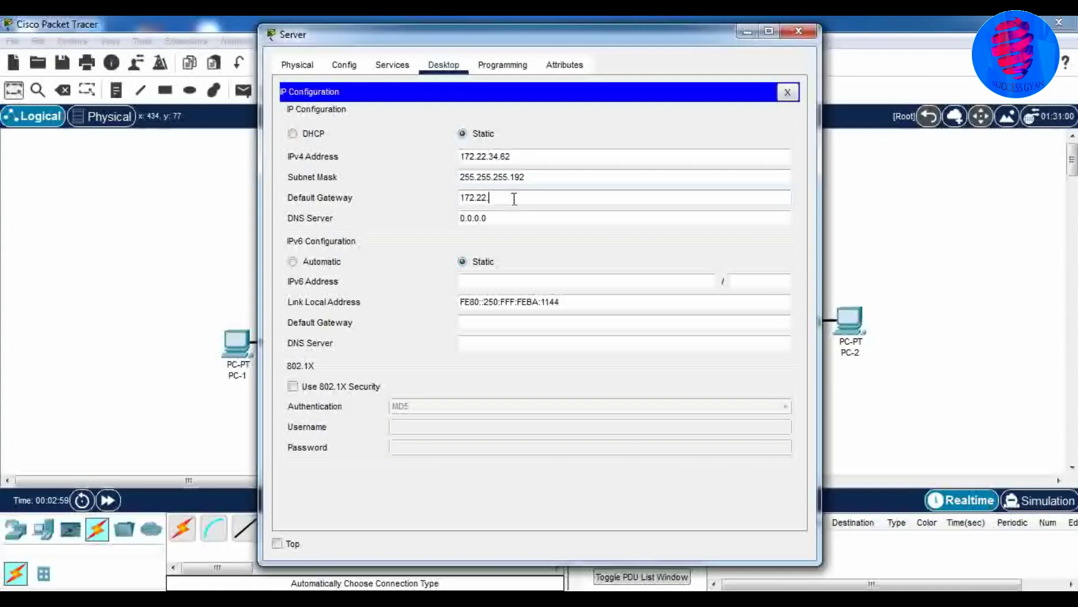
{"action": "left_click", "coordinate": [799, 30]}
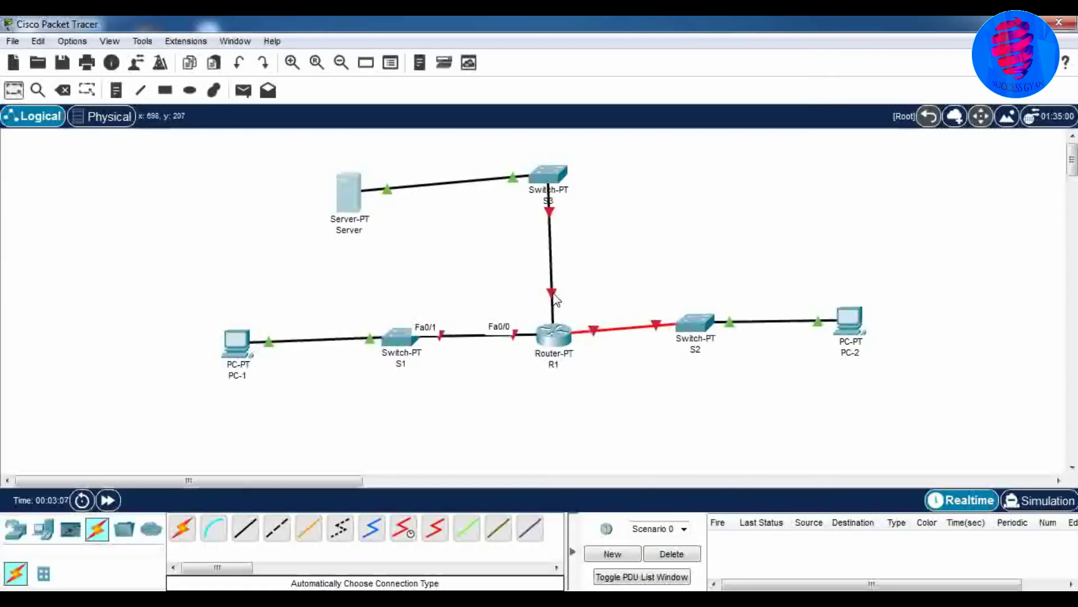
Step: Address R1's FastEthernet0/0 as 172.22.34.65 with mask 255.255.255.224 and turn the port on
{"action": "left_click", "coordinate": [567, 347]}
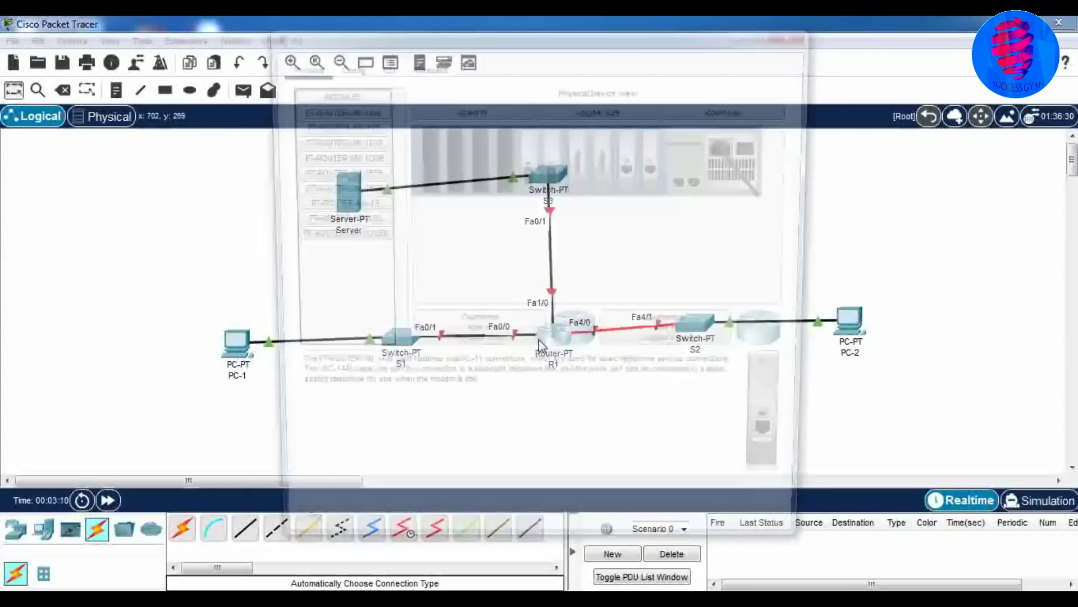
{"action": "left_click", "coordinate": [382, 65]}
{"action": "left_click", "coordinate": [344, 65]}
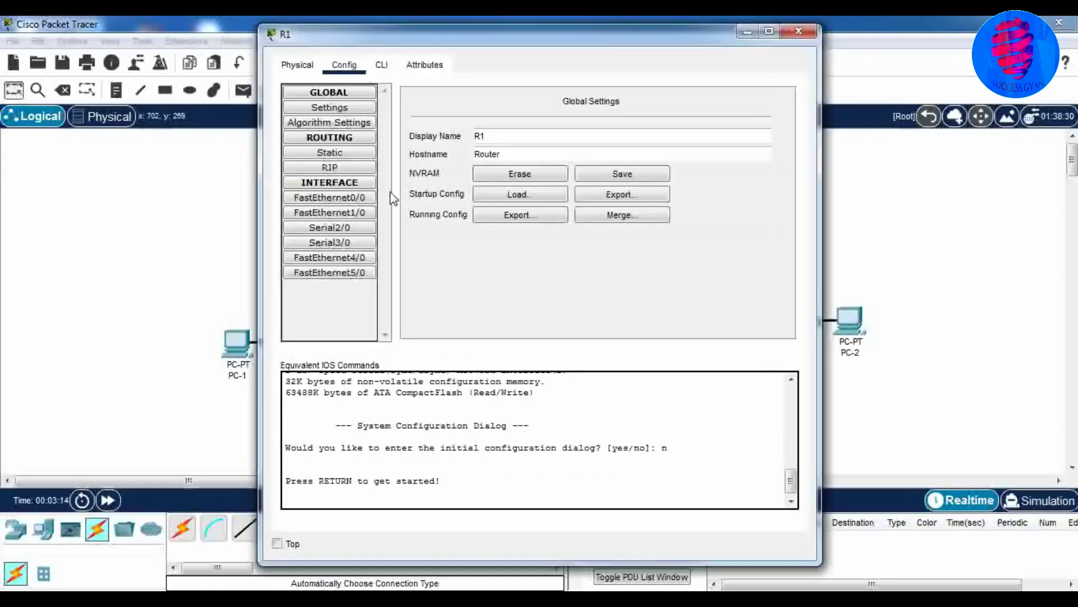
{"action": "left_click", "coordinate": [329, 198]}
{"action": "left_click", "coordinate": [654, 197]}
{"action": "type", "text": "172.22.34"}
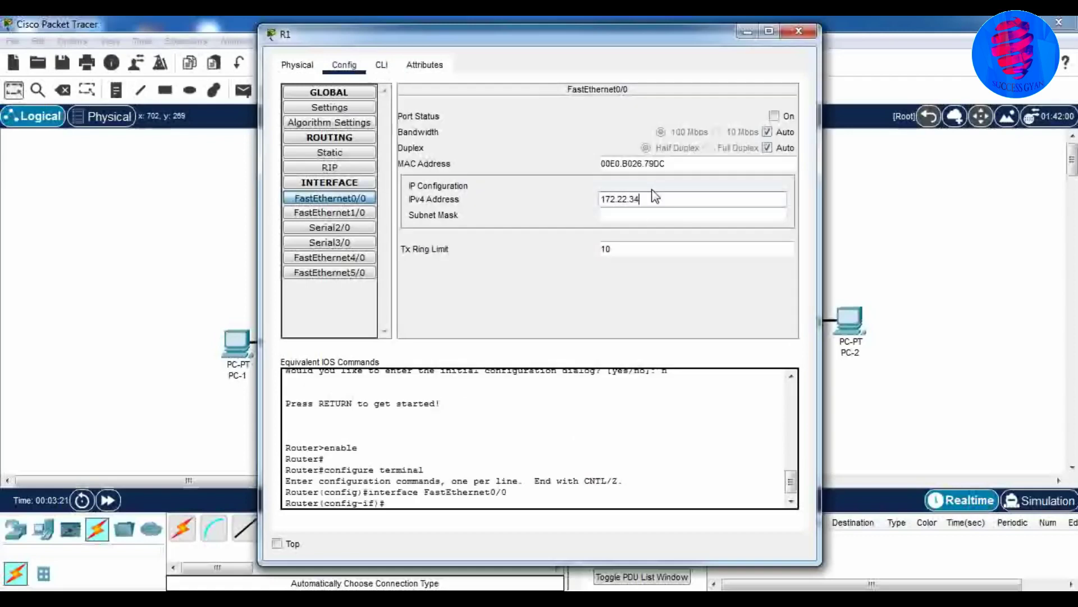
{"action": "type", "text": ".65"}
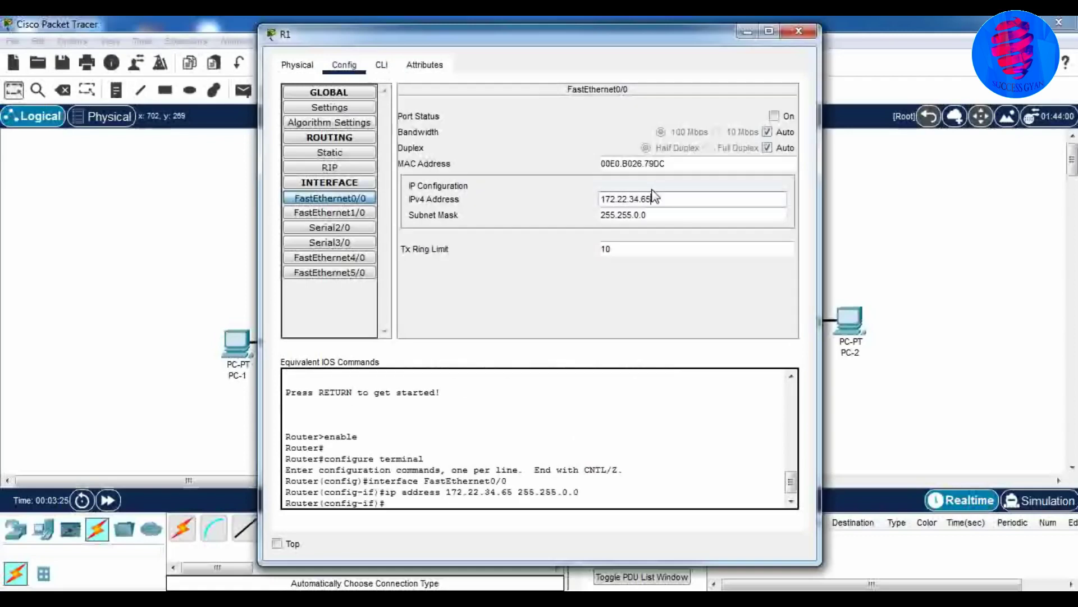
{"action": "left_click", "coordinate": [653, 215]}
{"action": "key", "text": "BackSpace"}
{"action": "key", "text": "BackSpace"}
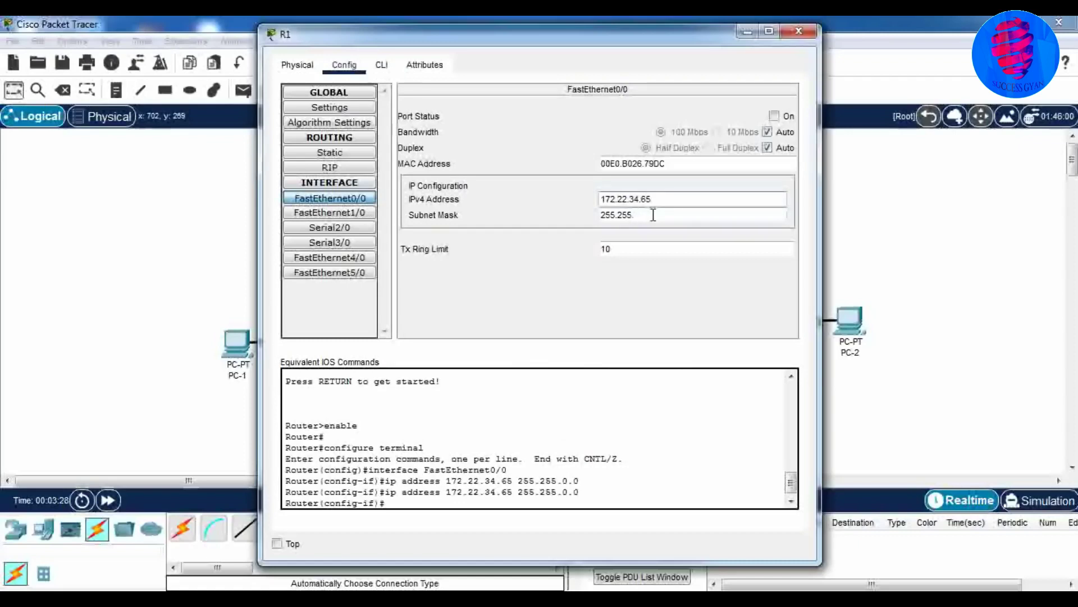
{"action": "type", "text": "4"}
{"action": "left_click", "coordinate": [774, 115]}
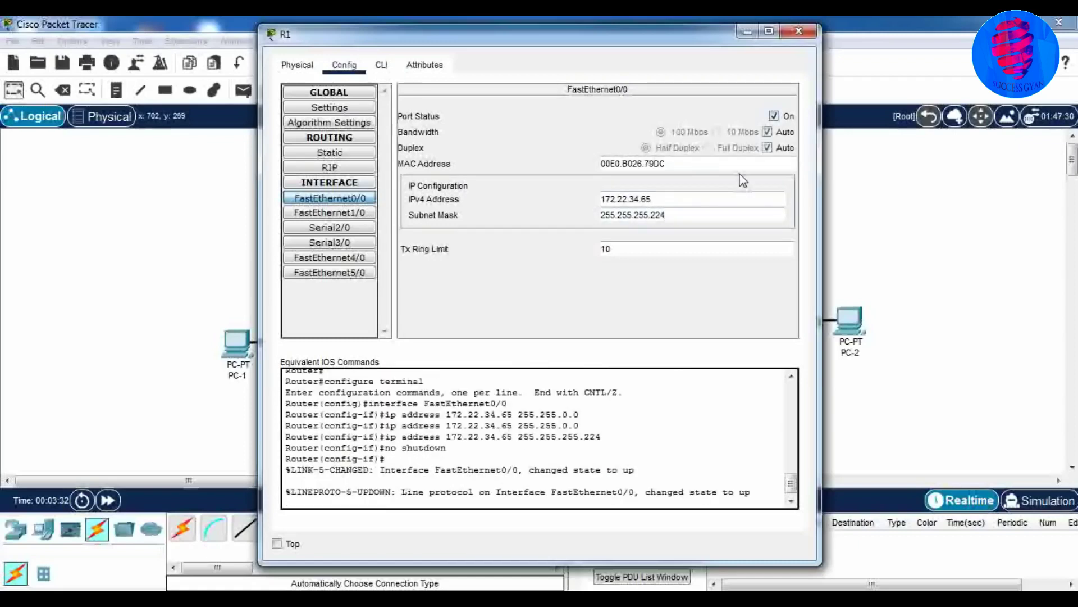
Step: Add network 172.22.0.0 to R1's RIP routing from the copied FastEthernet0/0 address
{"action": "left_click_drag", "start_coordinate": [668, 200], "coordinate": [601, 200]}
{"action": "right_click", "coordinate": [615, 200]}
{"action": "left_click", "coordinate": [669, 273]}
{"action": "left_click", "coordinate": [330, 168]}
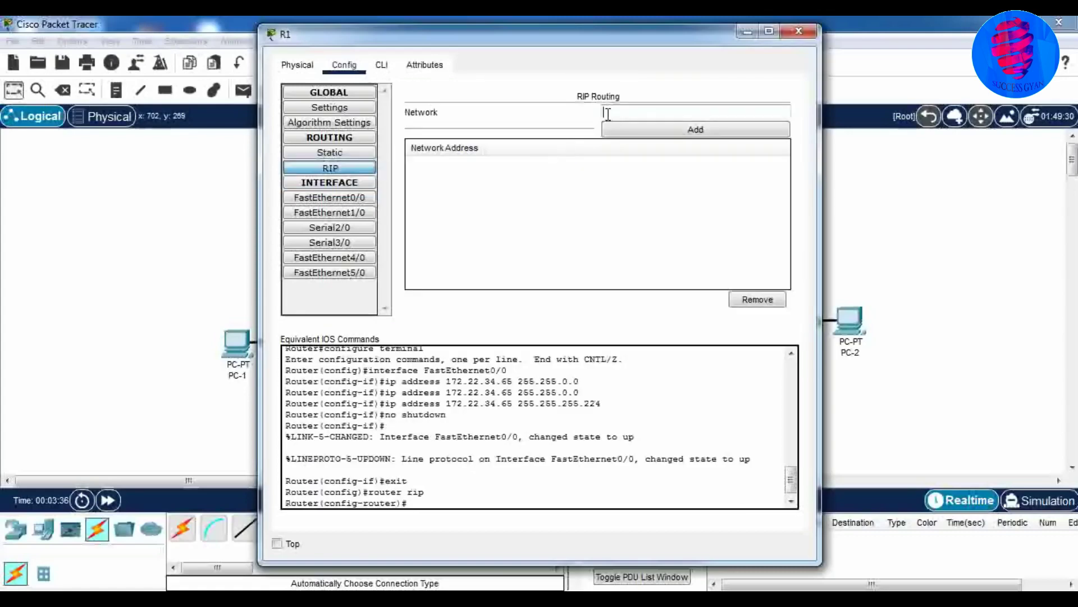
{"action": "right_click", "coordinate": [607, 113]}
{"action": "left_click", "coordinate": [617, 197]}
{"action": "left_click", "coordinate": [637, 130]}
{"action": "left_click", "coordinate": [332, 227]}
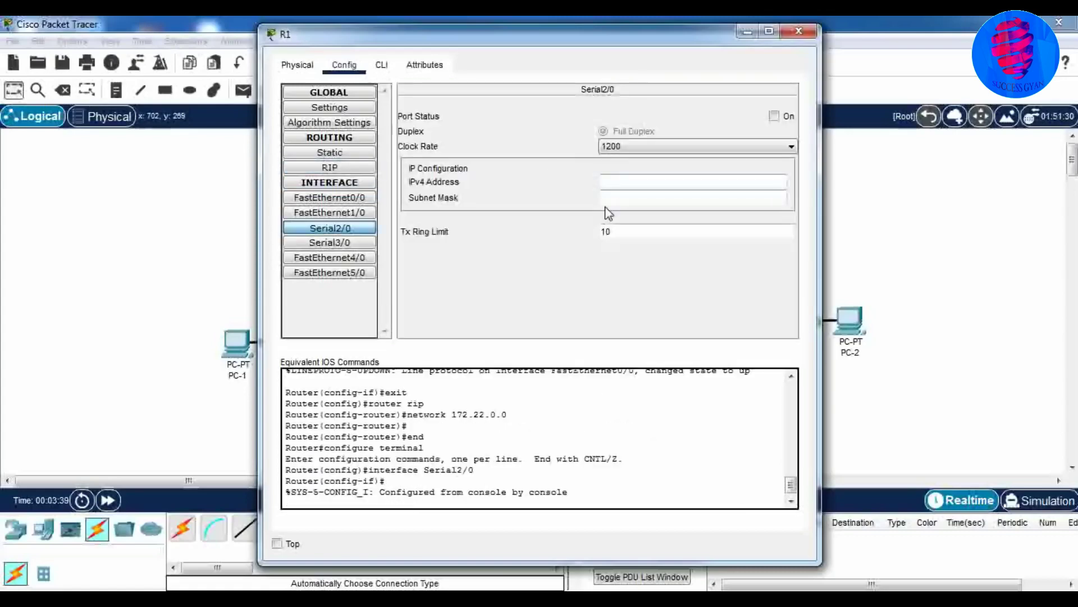
Step: Address R1's FastEthernet1/0 as 172.22.34.1 with mask 255.255.255.192 and turn the port on
{"action": "key", "text": "Up"}
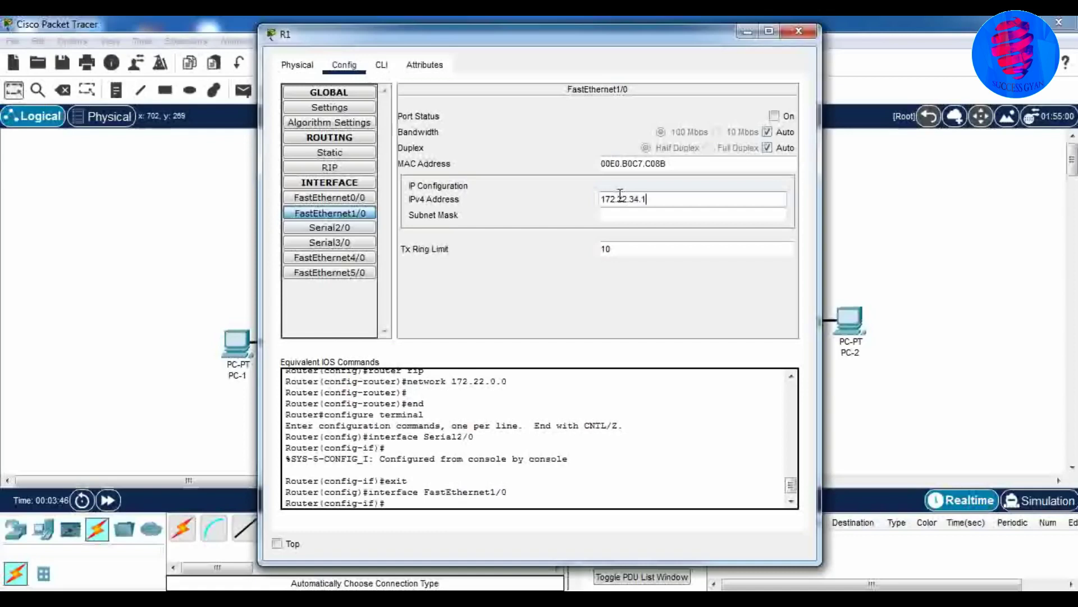
{"action": "left_click", "coordinate": [620, 193]}
{"action": "type", "text": "172.22.34.1"}
{"action": "key", "text": "Tab"}
{"action": "left_click", "coordinate": [681, 214]}
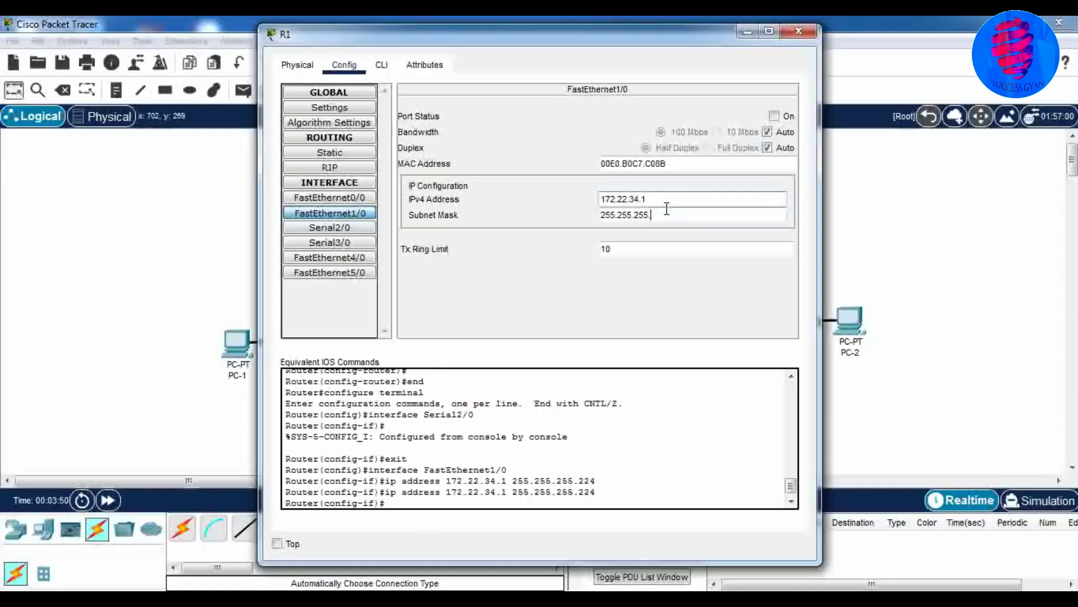
{"action": "type", "text": "192"}
{"action": "left_click", "coordinate": [775, 116]}
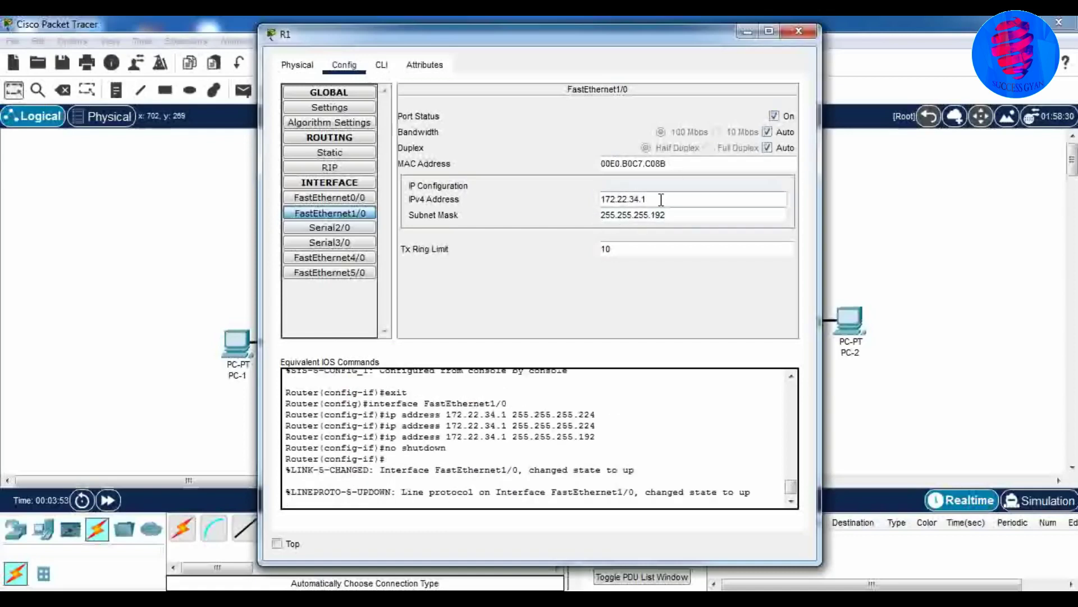
Step: Paste FastEthernet1/0's address 172.22.34.1 into RIP Network and add it
{"action": "double_click", "coordinate": [629, 203]}
{"action": "right_click", "coordinate": [629, 204]}
{"action": "left_click", "coordinate": [660, 269]}
{"action": "left_click", "coordinate": [330, 168]}
{"action": "right_click", "coordinate": [620, 112]}
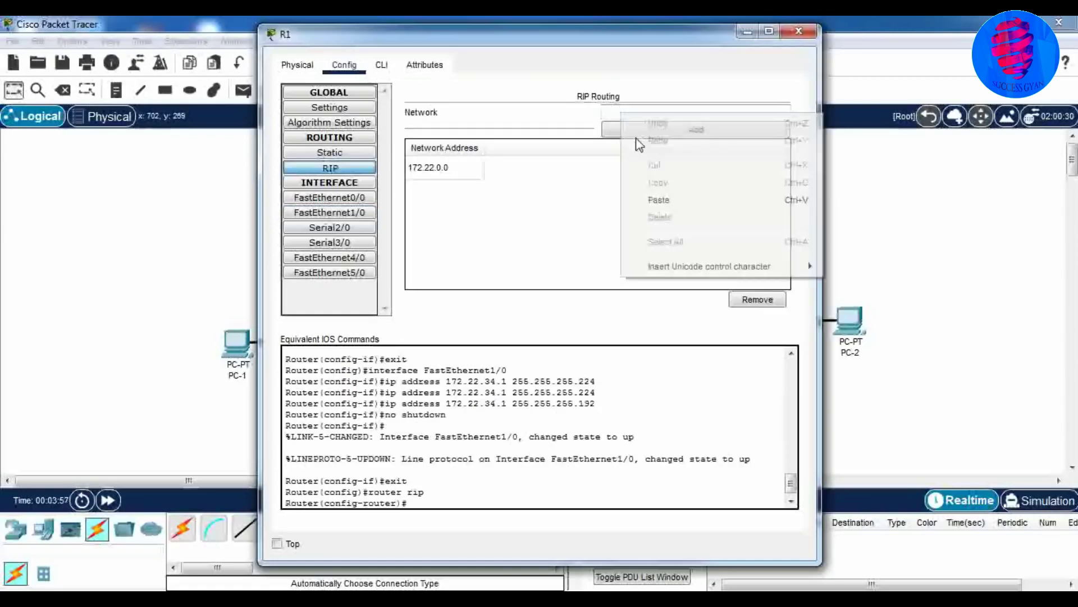
{"action": "left_click", "coordinate": [663, 197]}
{"action": "left_click", "coordinate": [654, 135]}
{"action": "left_click", "coordinate": [330, 257]}
{"action": "left_click", "coordinate": [613, 167]}
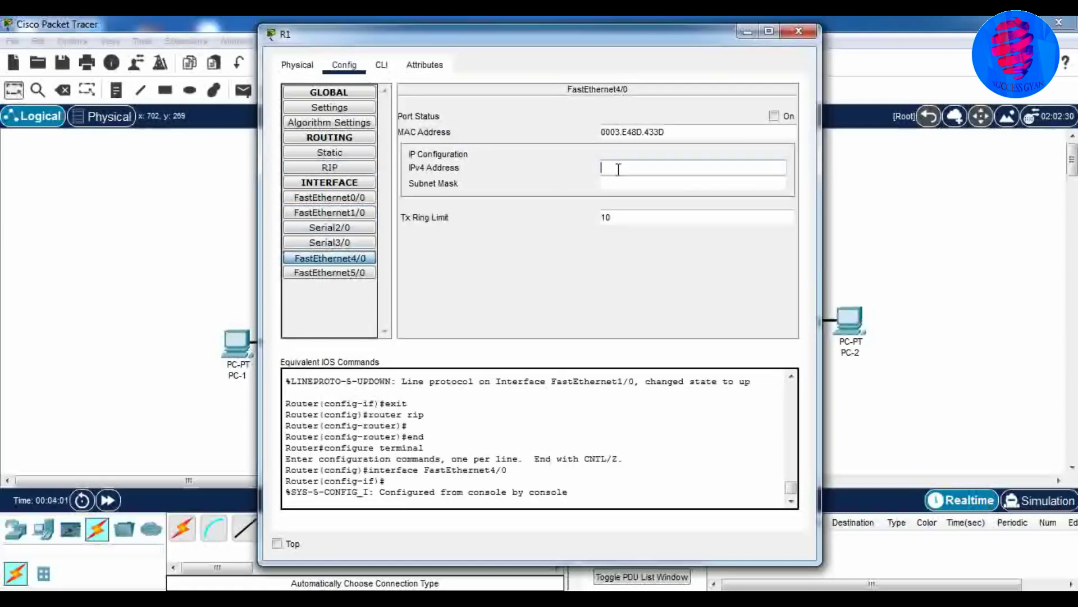
Step: Address R1's FastEthernet4/0 as 172.22.34.97 with mask 255.255.255.240 and turn the port on
{"action": "type", "text": "172.22.34.97"}
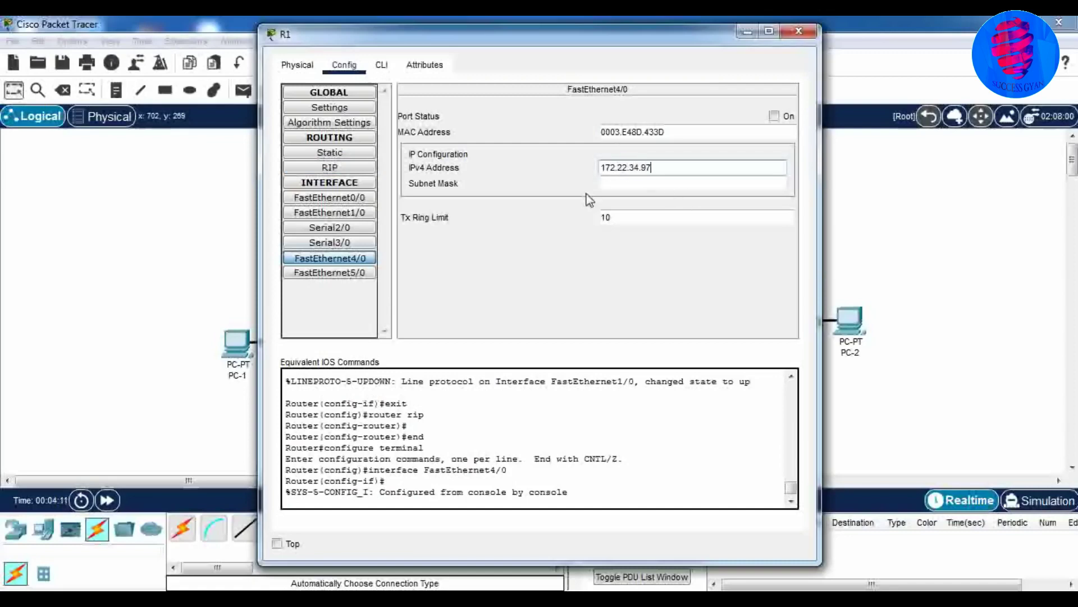
{"action": "left_click", "coordinate": [329, 242]}
{"action": "left_click", "coordinate": [330, 258]}
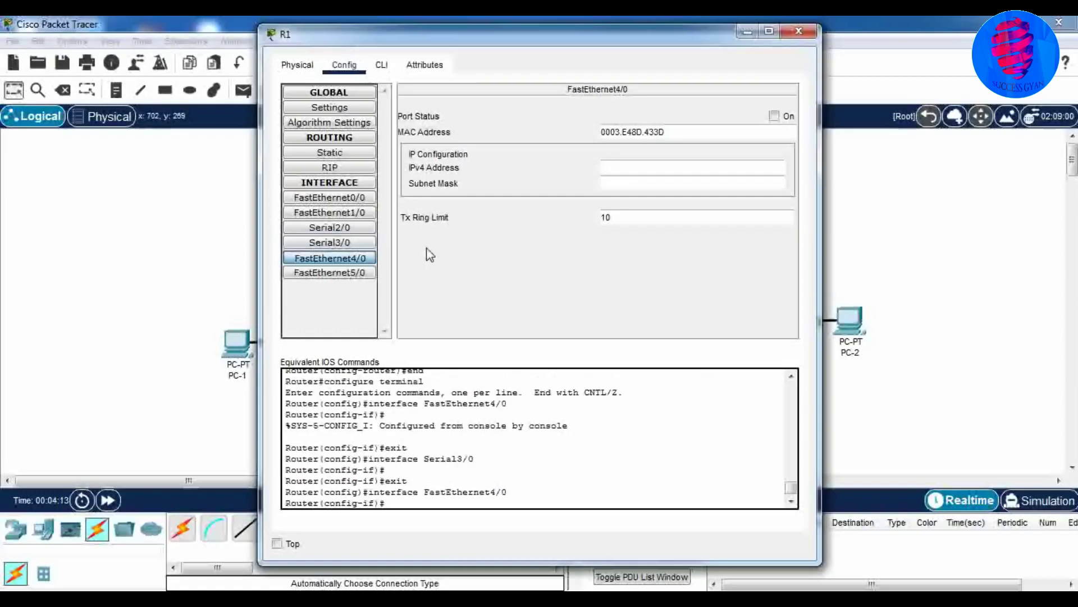
{"action": "left_click", "coordinate": [631, 171]}
{"action": "type", "text": "172.22.34"}
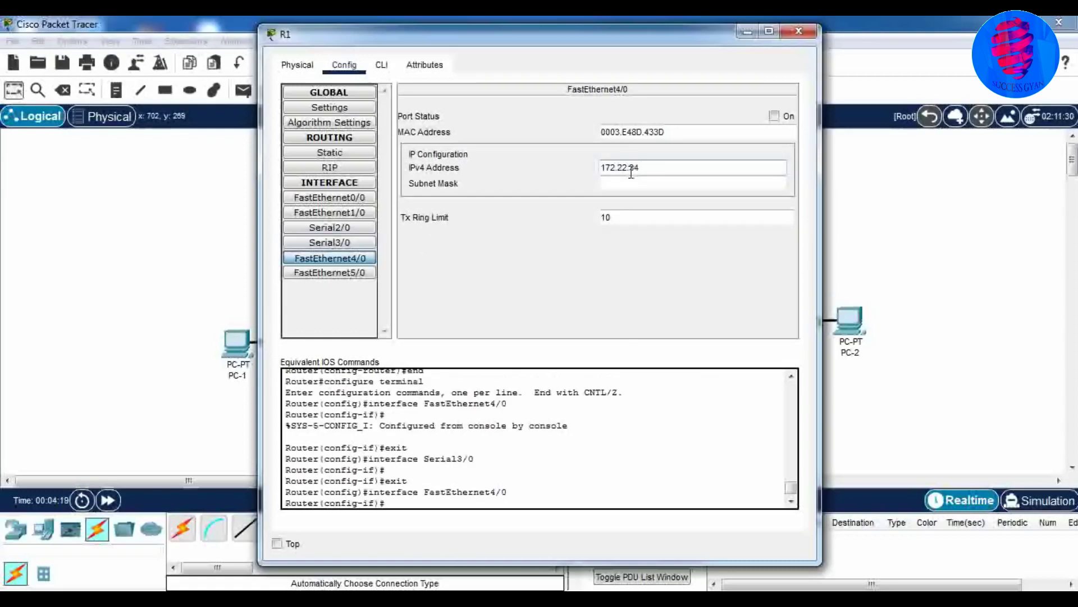
{"action": "type", "text": ".97"}
{"action": "left_click", "coordinate": [681, 184]}
{"action": "type", "text": "255.255.255.224"}
{"action": "key", "text": "Return"}
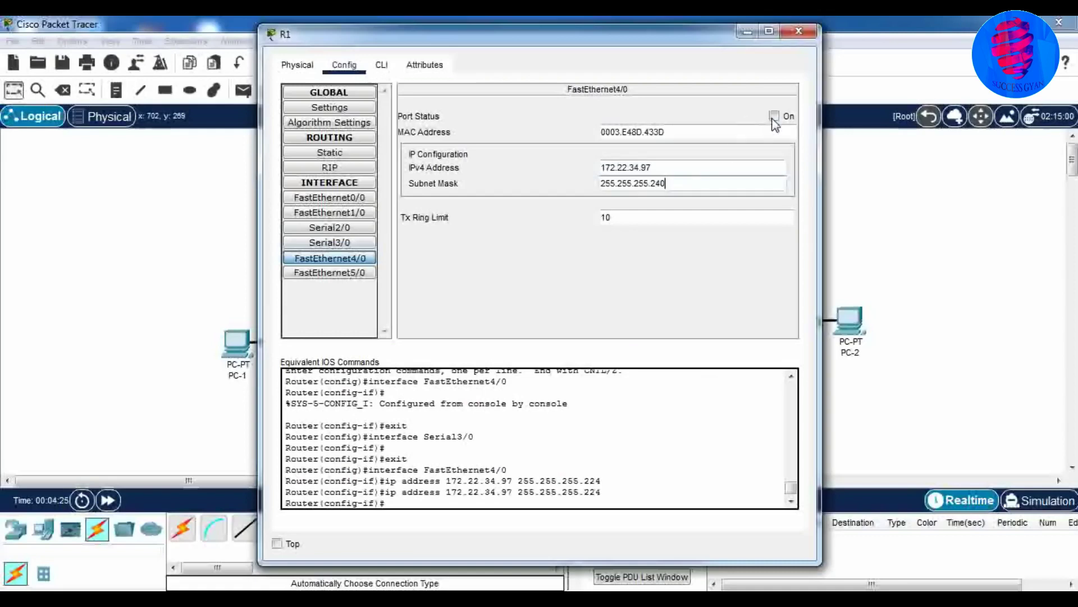
{"action": "left_click", "coordinate": [774, 116]}
Step: Add FastEthernet4/0's address 172.22.34.97 to RIP, then close R1's settings window
{"action": "double_click", "coordinate": [659, 167]}
{"action": "right_click", "coordinate": [659, 167]}
{"action": "left_click", "coordinate": [666, 234]}
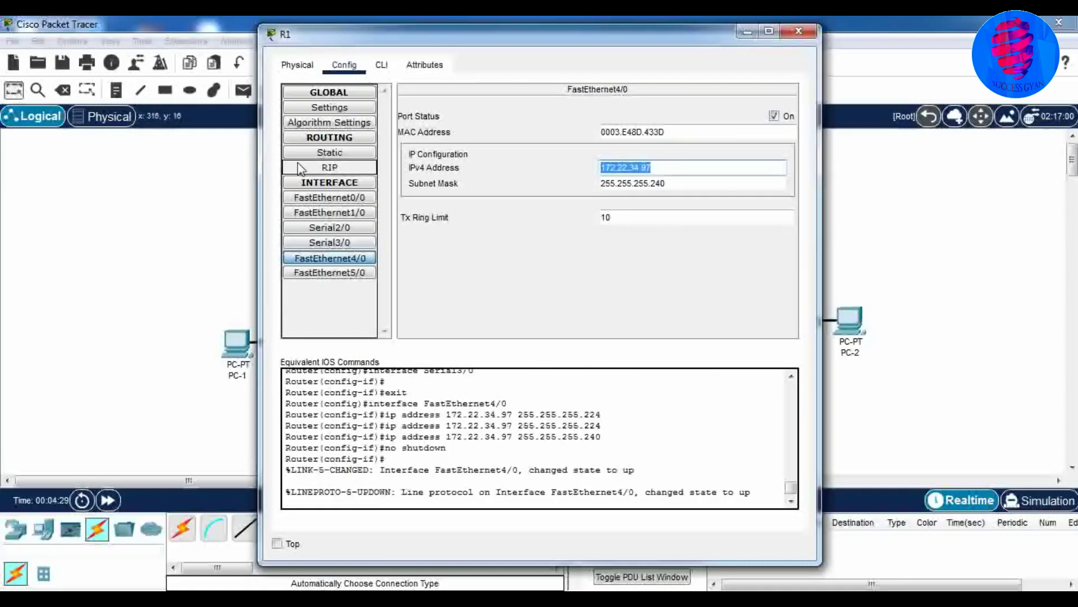
{"action": "left_click", "coordinate": [330, 167]}
{"action": "right_click", "coordinate": [611, 113]}
{"action": "left_click", "coordinate": [652, 204]}
{"action": "left_click", "coordinate": [678, 130]}
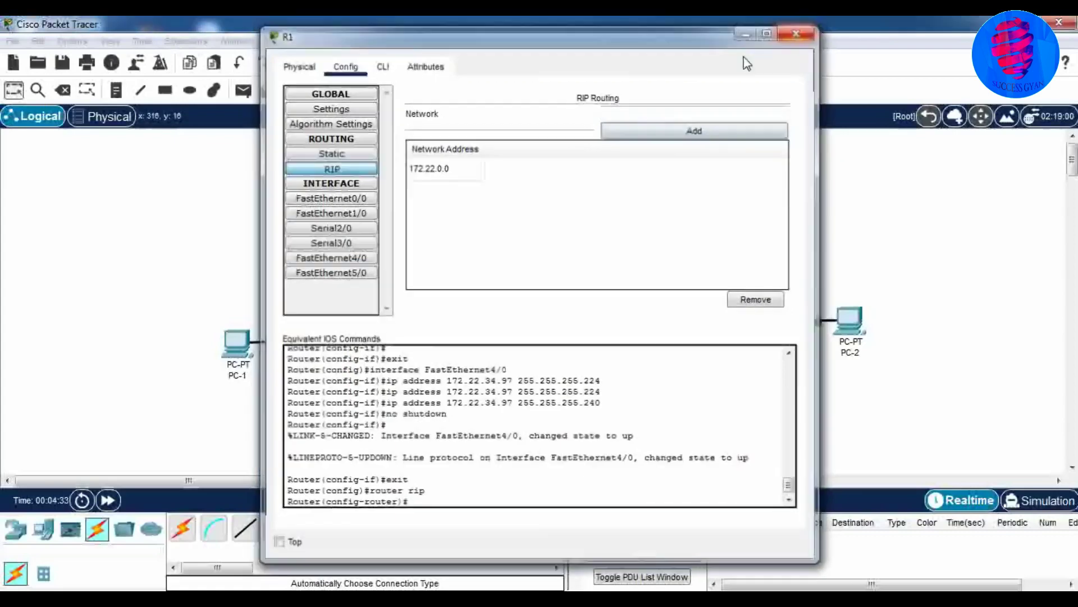
{"action": "left_click", "coordinate": [799, 31]}
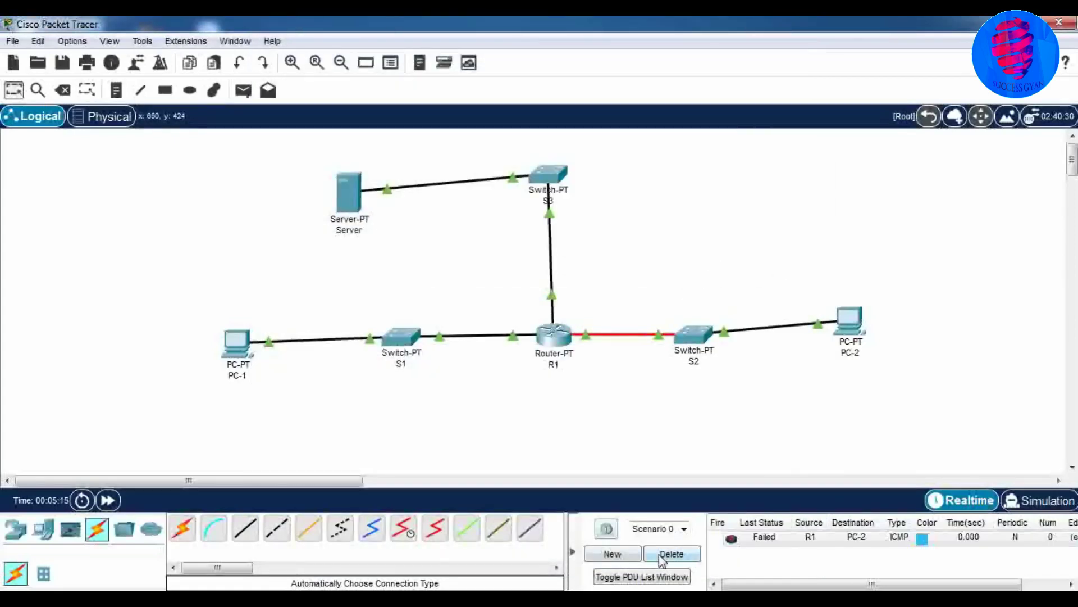
Step: Clear the failed packet, then send simple PDU pings from R1 to PC-2 and PC-1 to PC-2
{"action": "left_click", "coordinate": [666, 555]}
{"action": "left_click", "coordinate": [243, 90]}
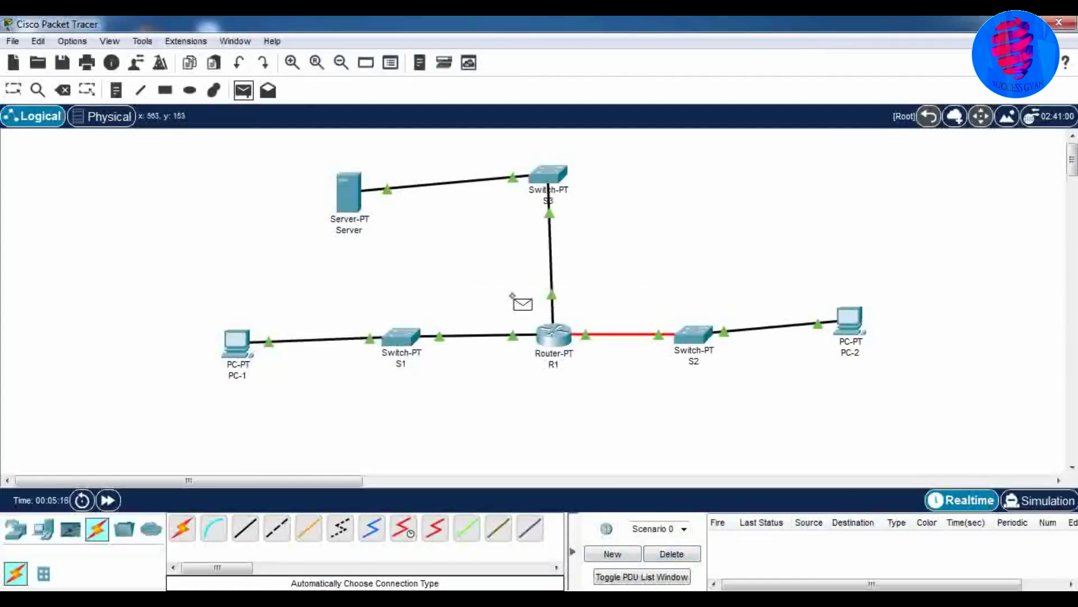
{"action": "left_click", "coordinate": [554, 332]}
{"action": "left_click", "coordinate": [846, 319]}
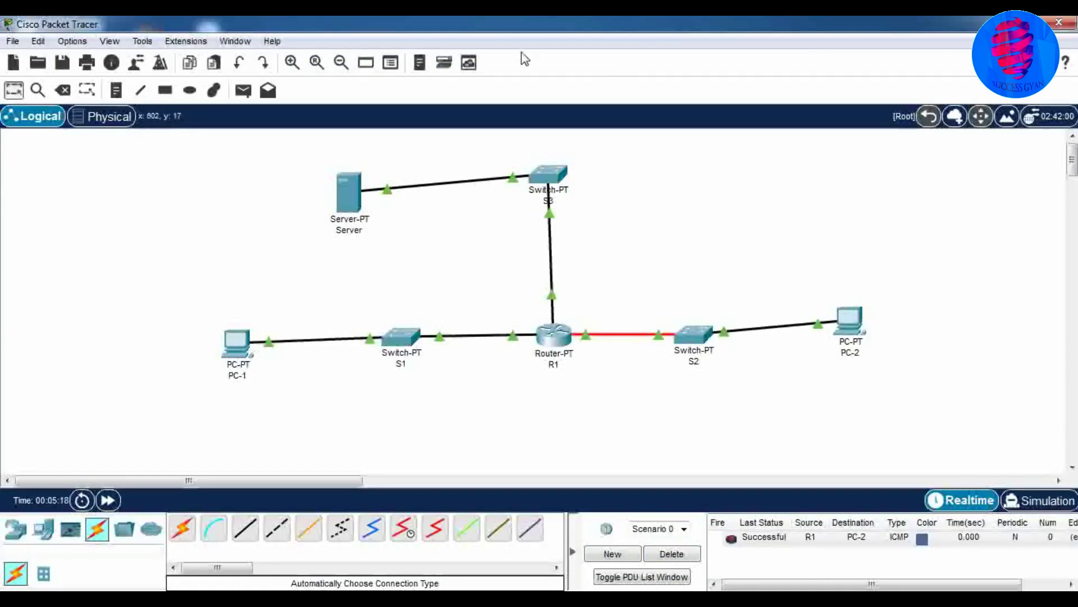
{"action": "left_click", "coordinate": [243, 90]}
{"action": "left_click", "coordinate": [236, 340]}
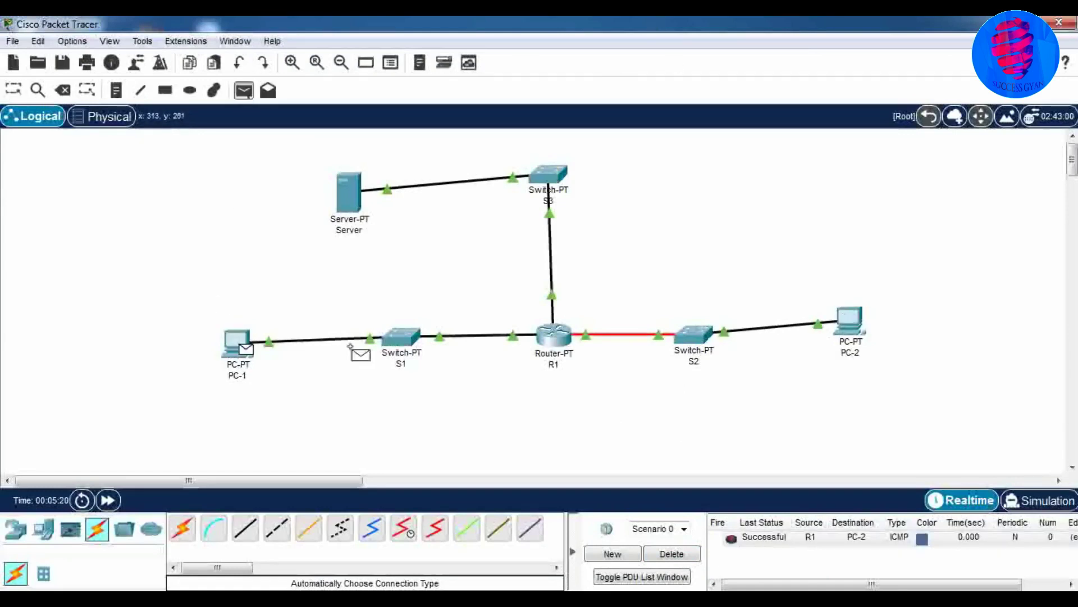
{"action": "left_click", "coordinate": [848, 319]}
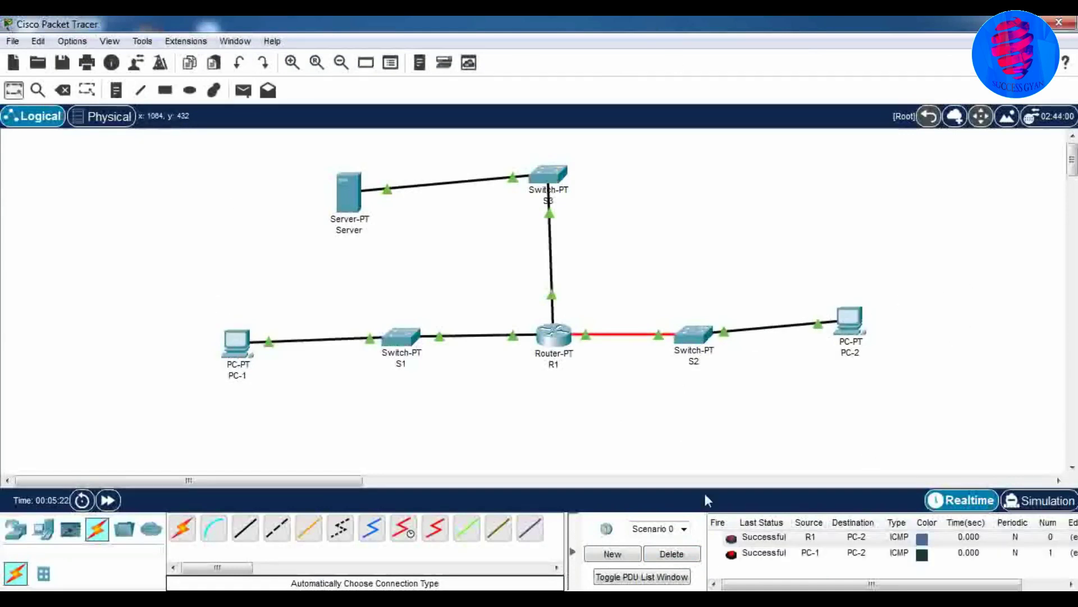
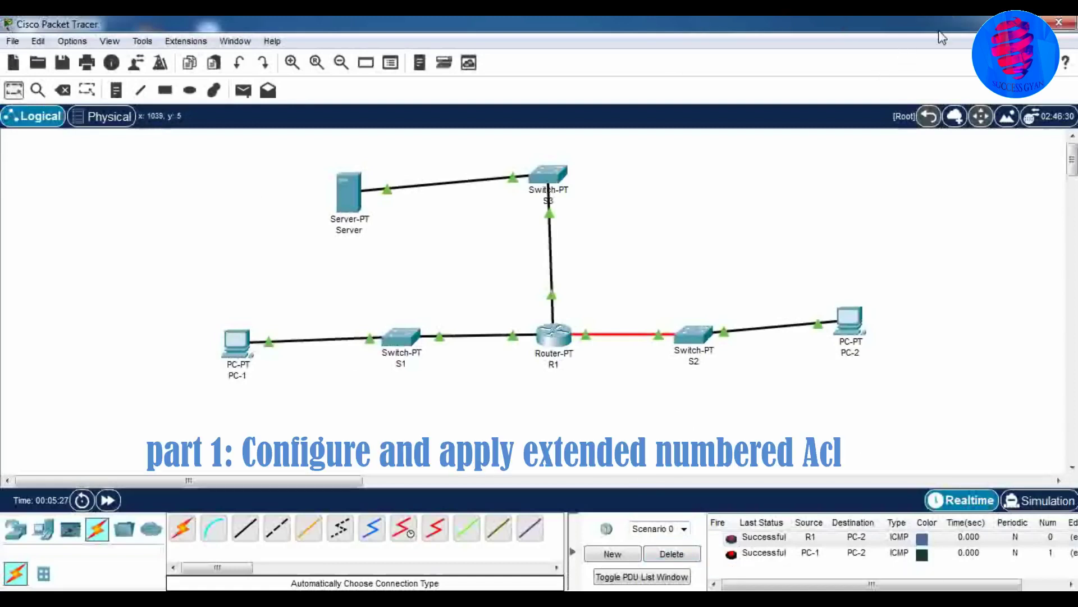
Step: Open router R1's command-line interface
{"action": "left_click", "coordinate": [565, 339]}
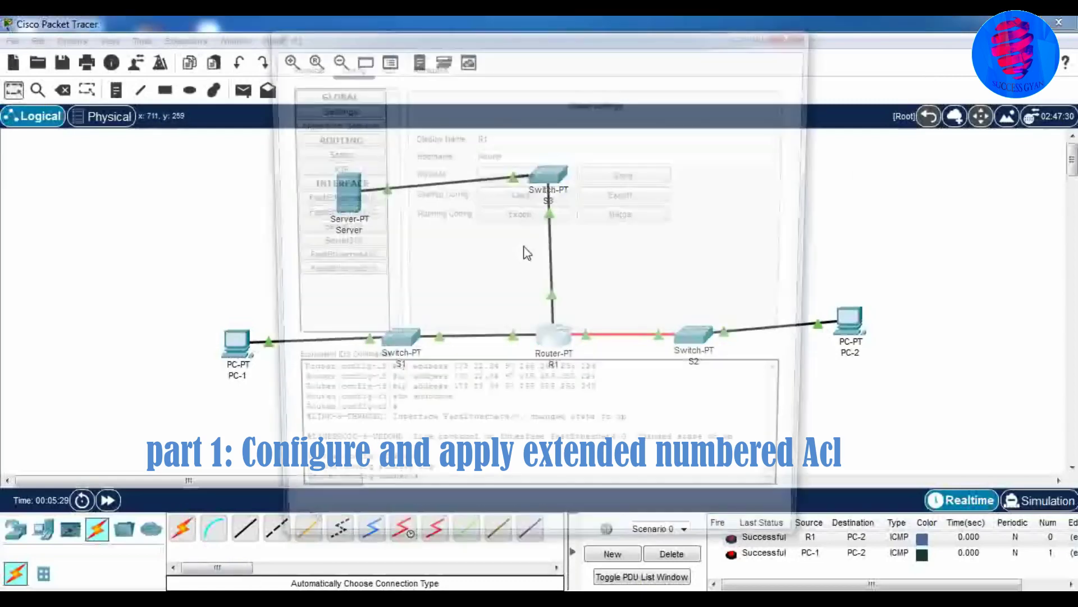
{"action": "left_click", "coordinate": [382, 65]}
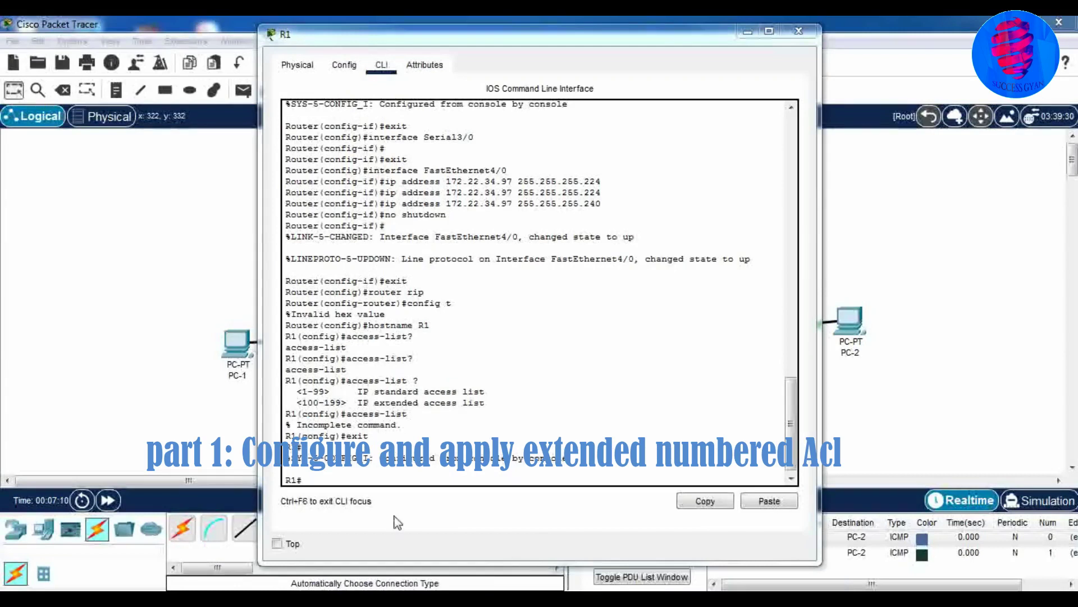
{"action": "left_click", "coordinate": [310, 479]}
Step: Enter global configuration mode and list the protocol options for 'access-list 100 permit'
{"action": "type", "text": "config t"}
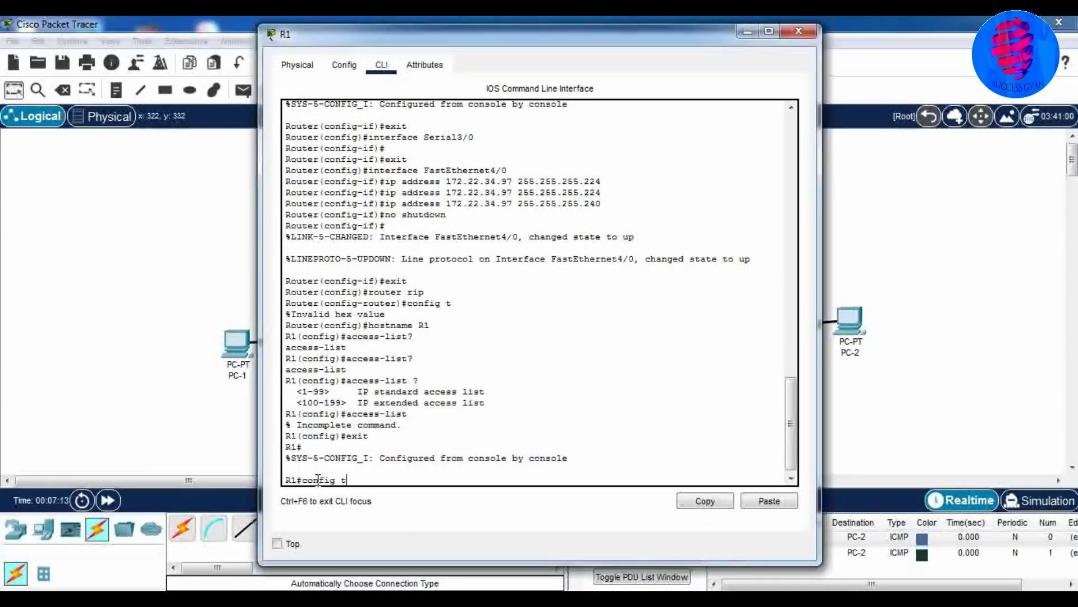
{"action": "key", "text": "Return"}
{"action": "type", "text": "access"}
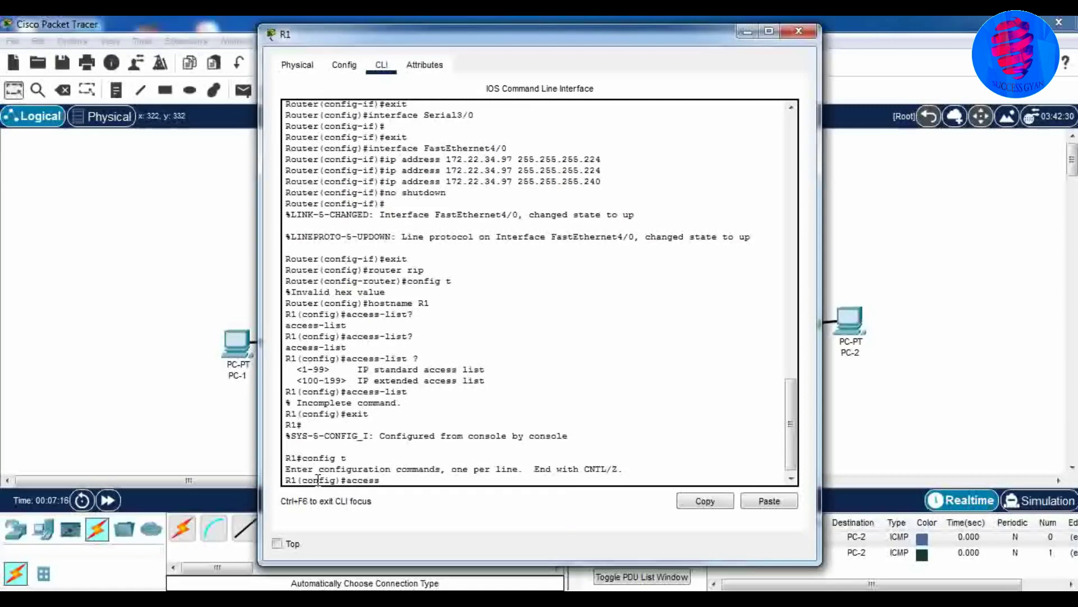
{"action": "type", "text": "-list ?"}
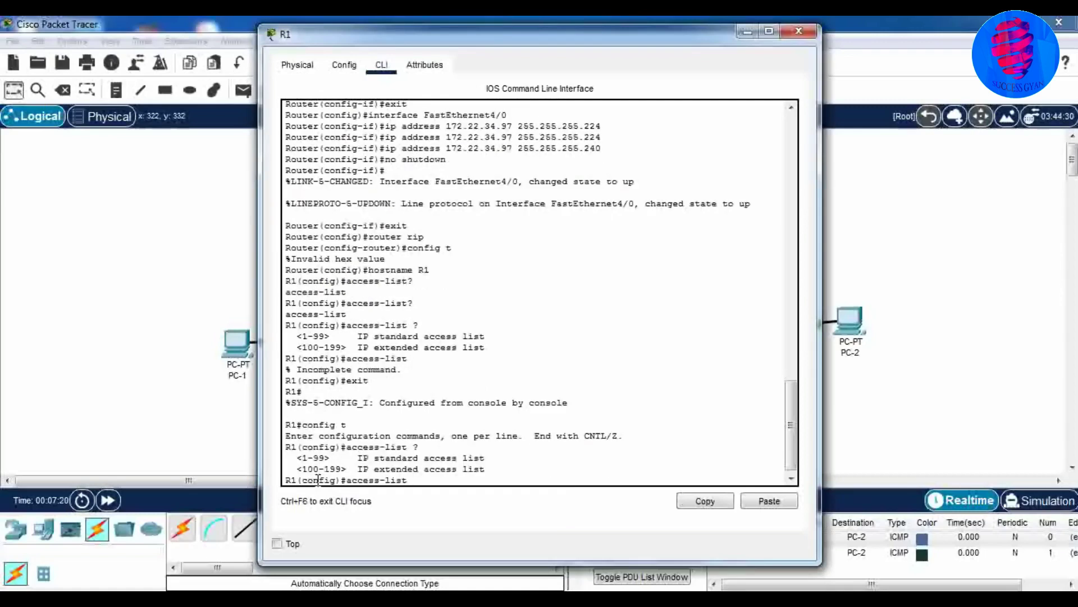
{"action": "type", "text": "100 ?"}
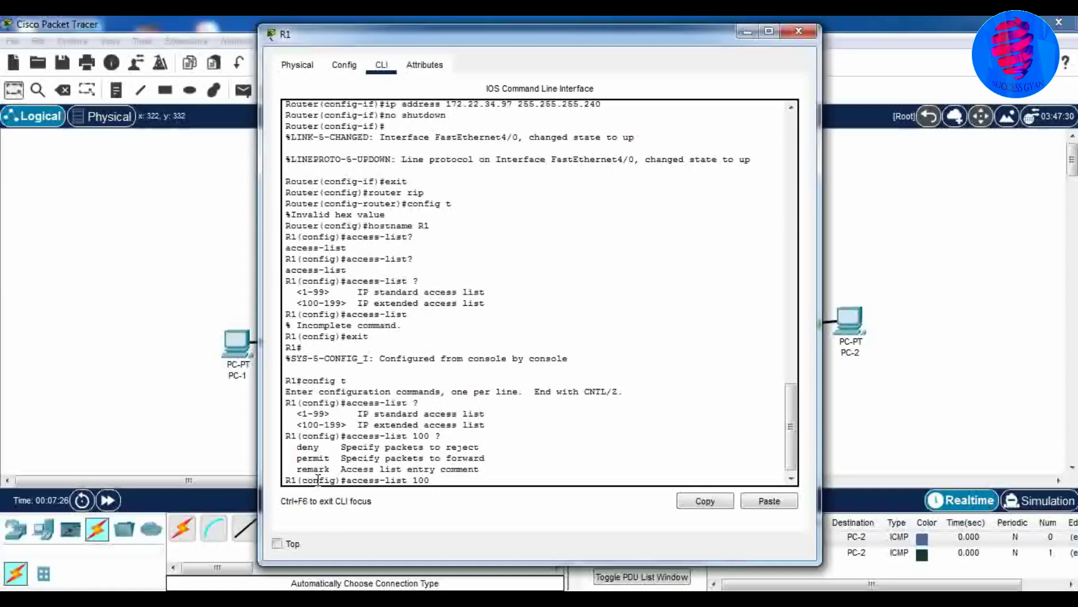
{"action": "type", "text": "permit?"}
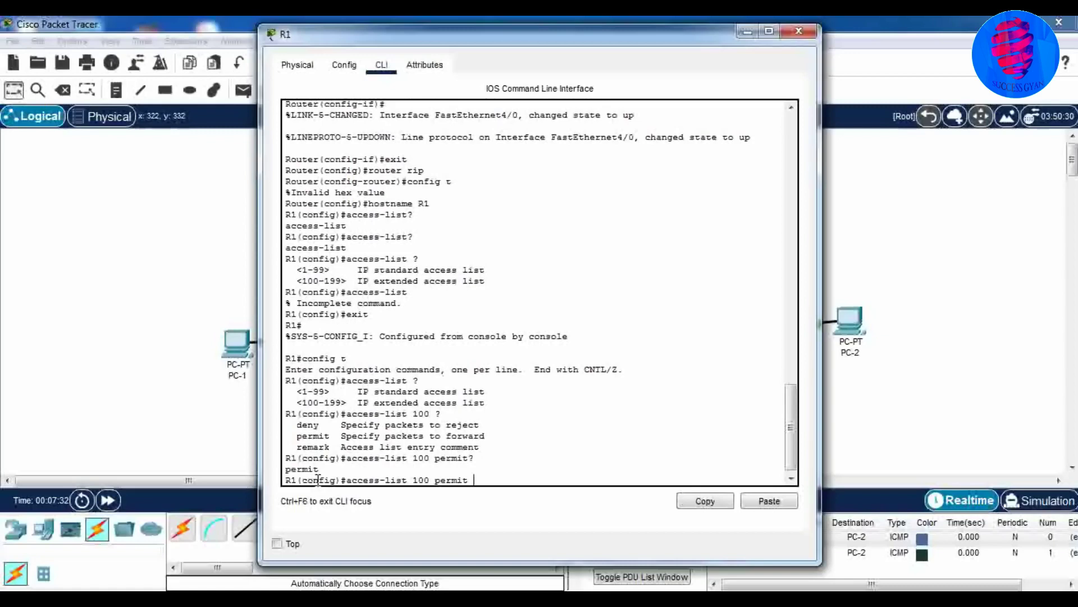
{"action": "type", "text": " ?"}
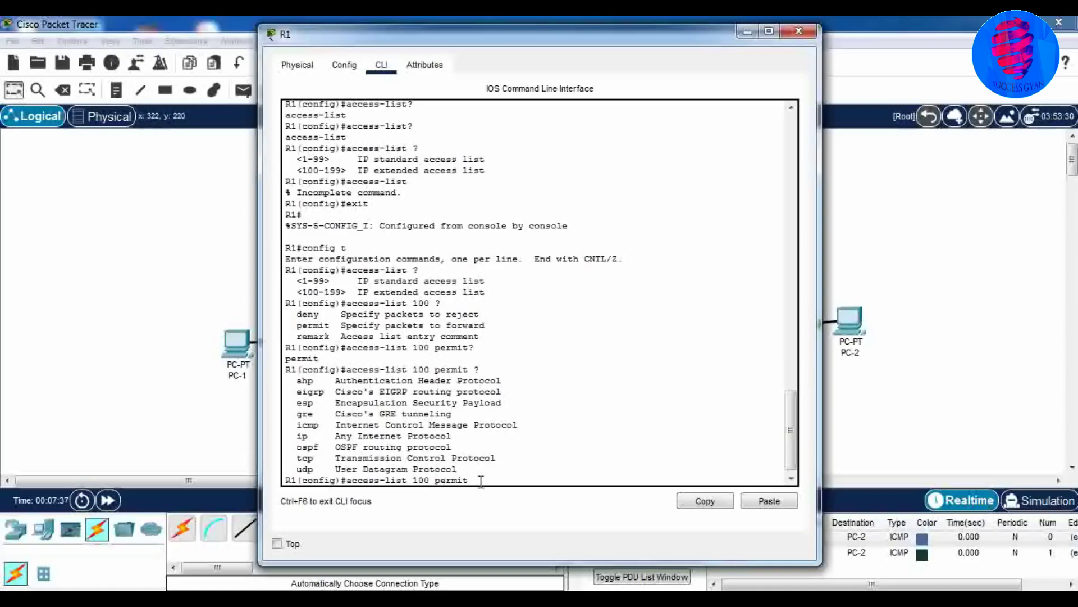
Step: Continue the ACL 100 entry with tcp, source 172.22.34.64 and wildcard 0.0.0.31
{"action": "type", "text": "tcp ?"}
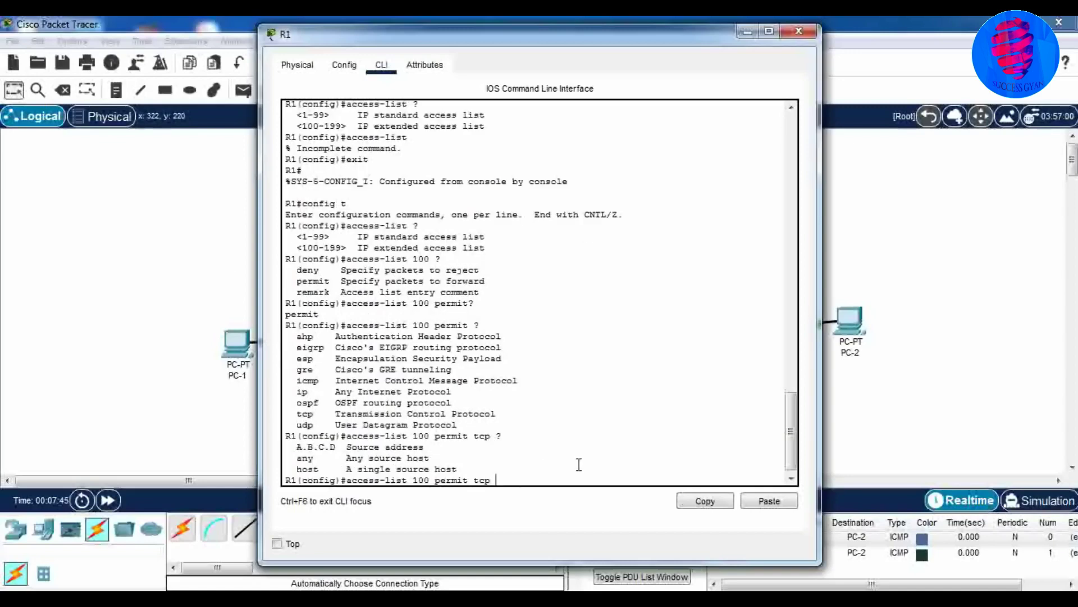
{"action": "type", "text": "172.22.34.64 /"}
{"action": "key", "text": "BackSpace"}
{"action": "type", "text": "?"}
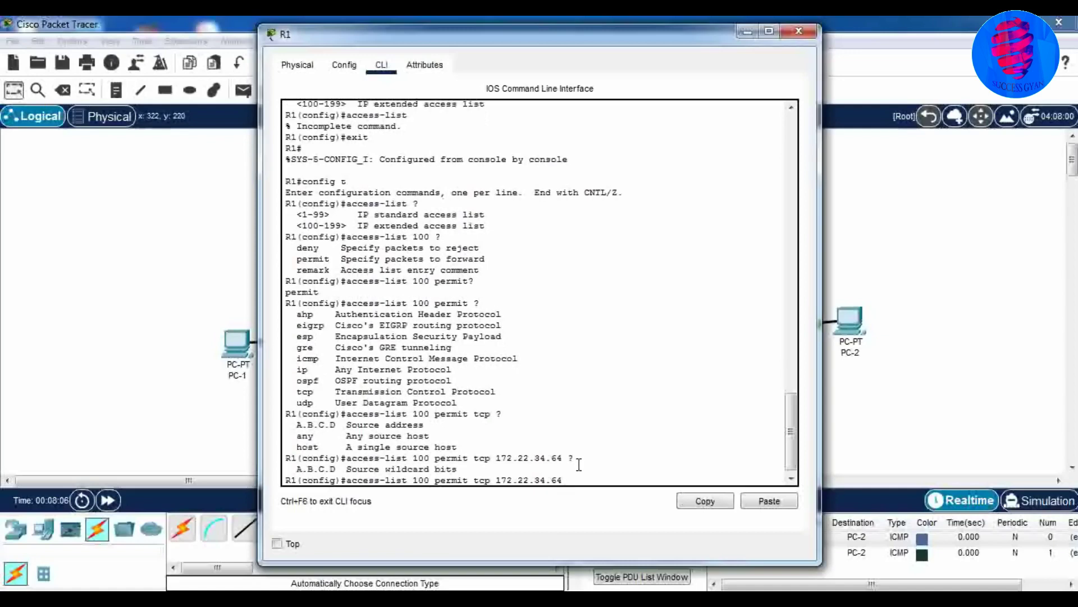
{"action": "type", "text": "host"}
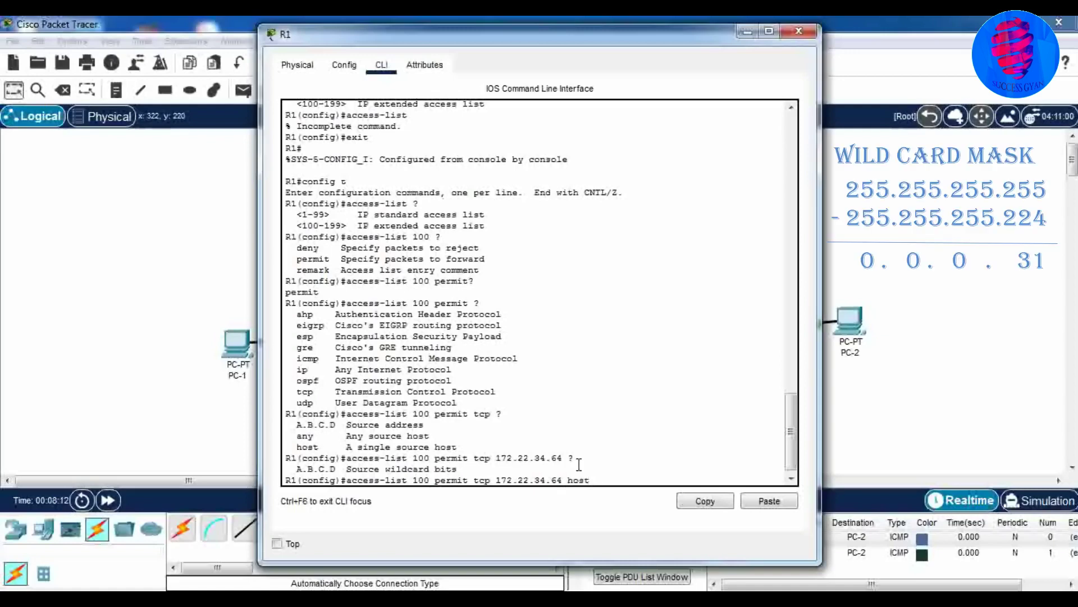
{"action": "key", "text": "BackSpace"}
{"action": "key", "text": "BackSpace"}
{"action": "key", "text": "BackSpace"}
{"action": "key", "text": "BackSpace"}
{"action": "key", "text": "BackSpace"}
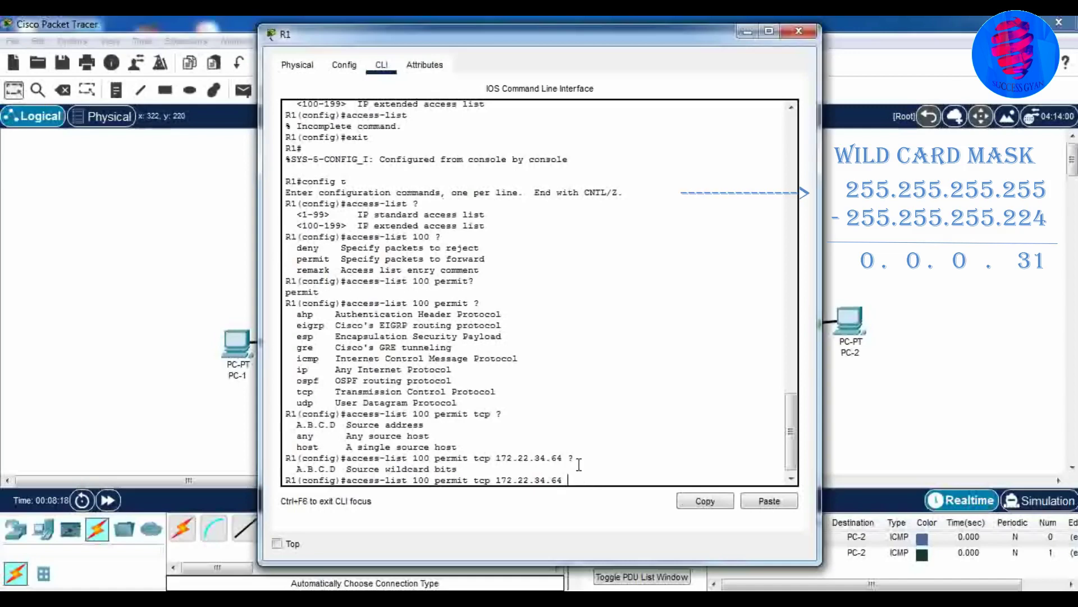
{"action": "type", "text": "0.0.0.31"}
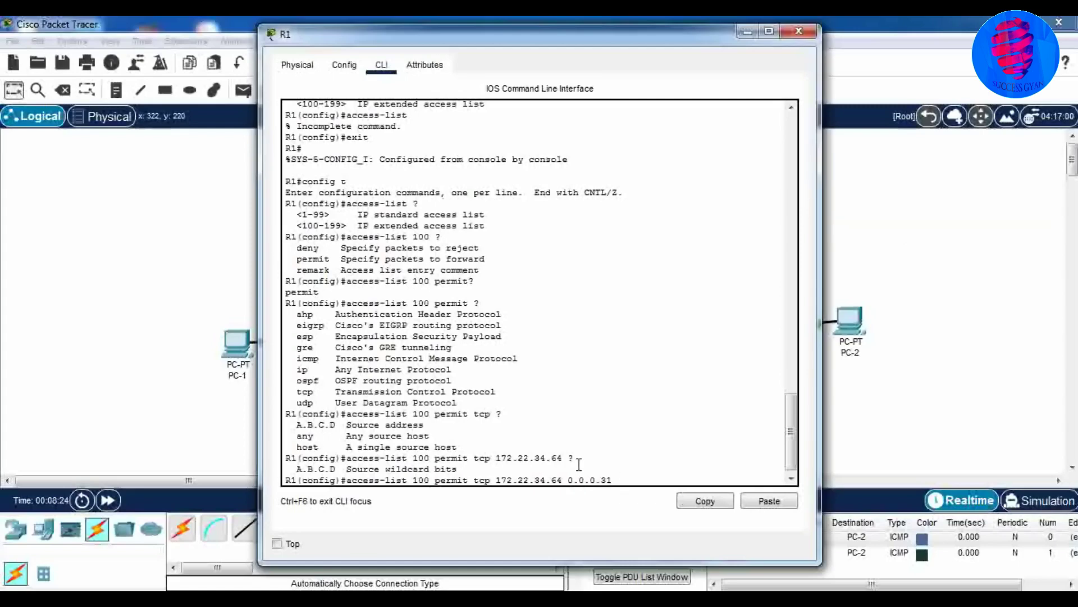
{"action": "type", "text": " ?"}
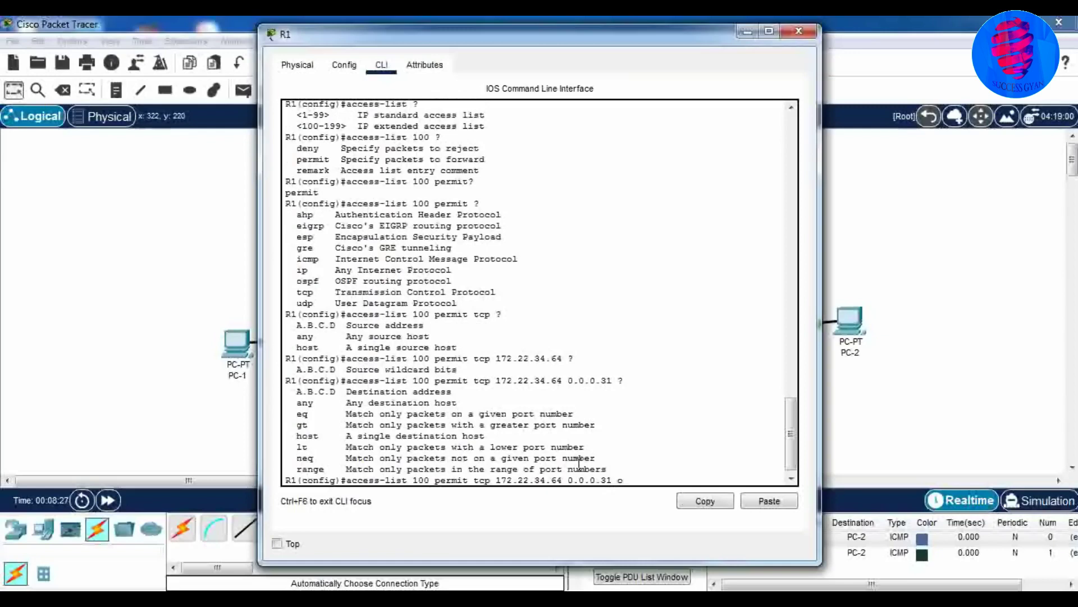
{"action": "type", "text": "host"}
Step: Add destination host 172.22.34.62 with eq ftp to the ACL 100 TCP entry
{"action": "type", "text": "172.22.34.1"}
{"action": "key", "text": "BackSpace"}
{"action": "type", "text": "62"}
{"action": "key", "text": "BackSpace"}
{"action": "type", "text": "?"}
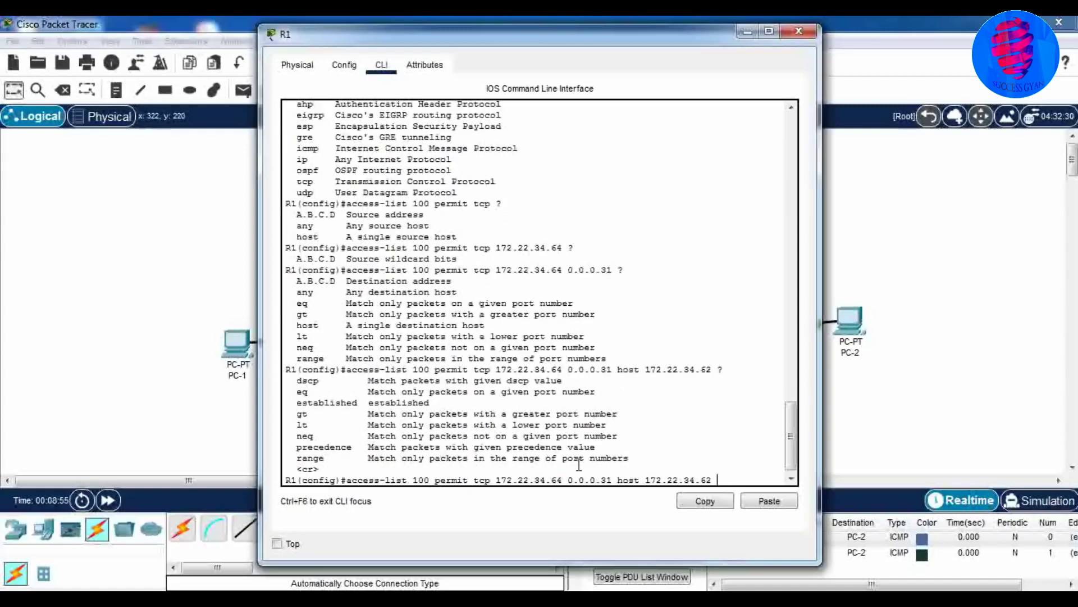
{"action": "type", "text": "eq ?"}
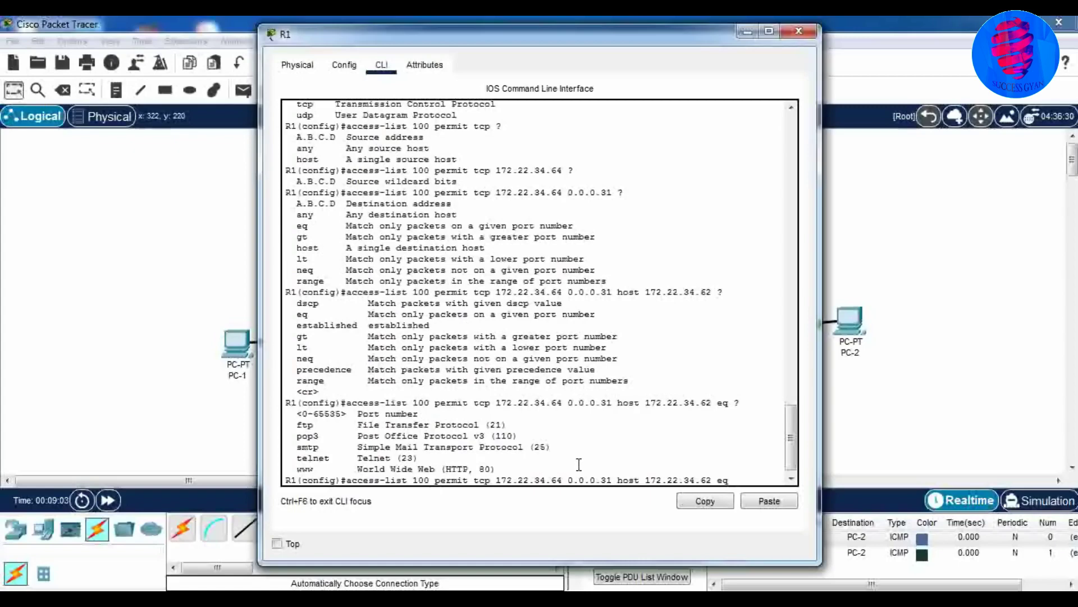
{"action": "type", "text": "ftp ?"}
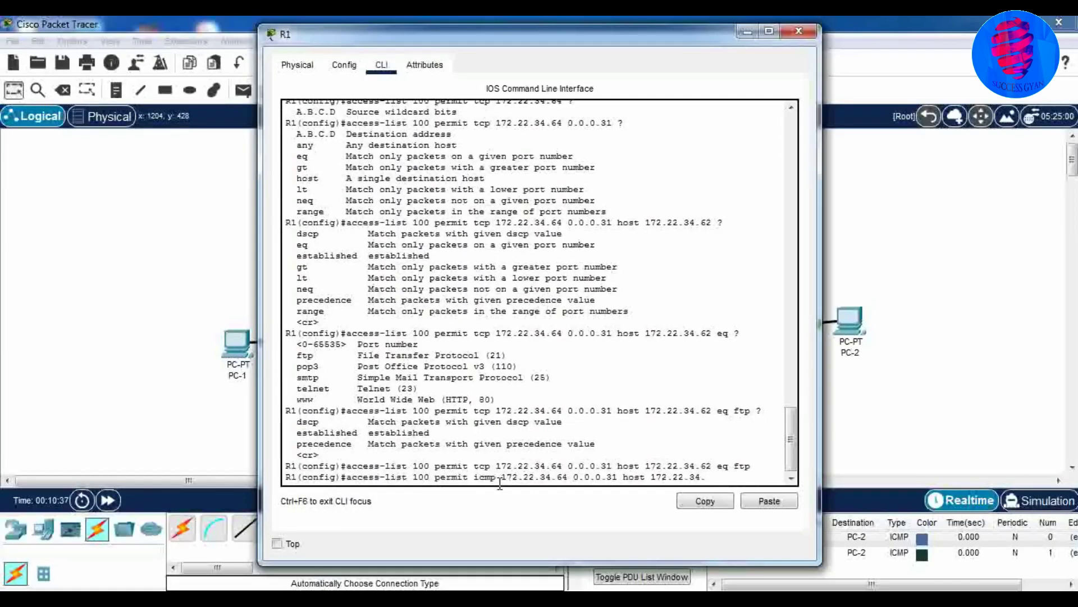
Step: Complete and submit the ACL 100 ICMP permit entry to host 172.22.34.62
{"action": "type", "text": "62 eq"}
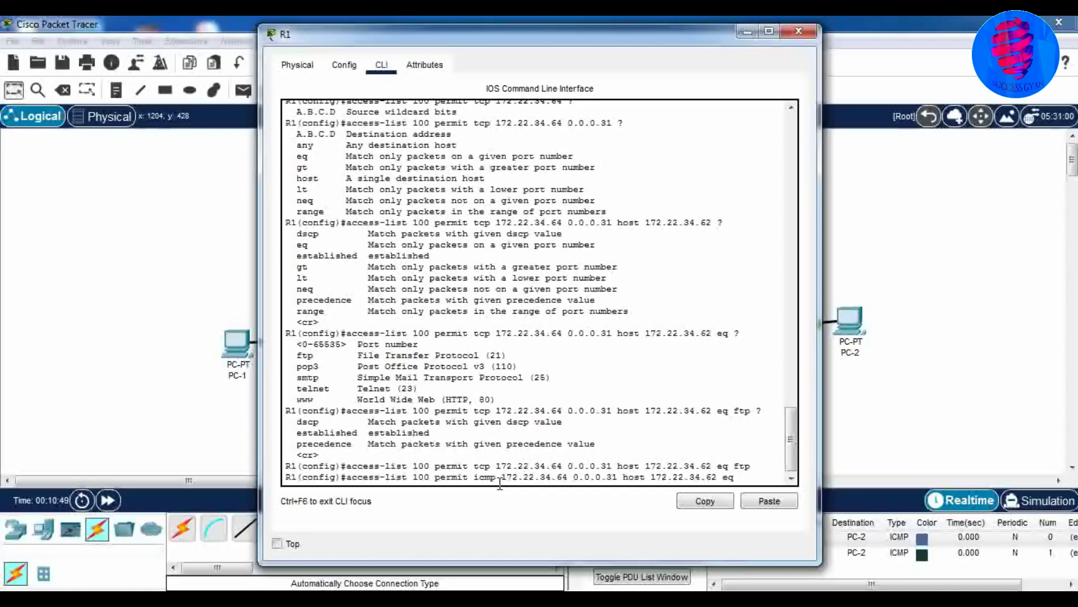
{"action": "key", "text": "BackSpace"}
{"action": "key", "text": "BackSpace"}
{"action": "key", "text": "Return"}
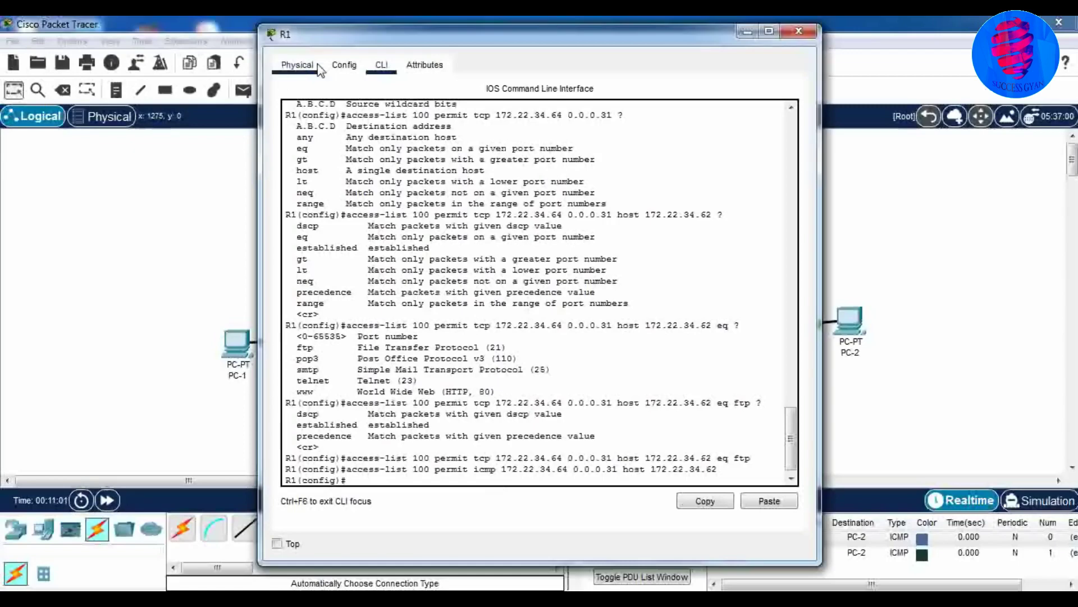
Step: Put R1's CLI into interface FastEthernet0/0 configuration
{"action": "left_click", "coordinate": [340, 66]}
{"action": "left_click", "coordinate": [331, 197]}
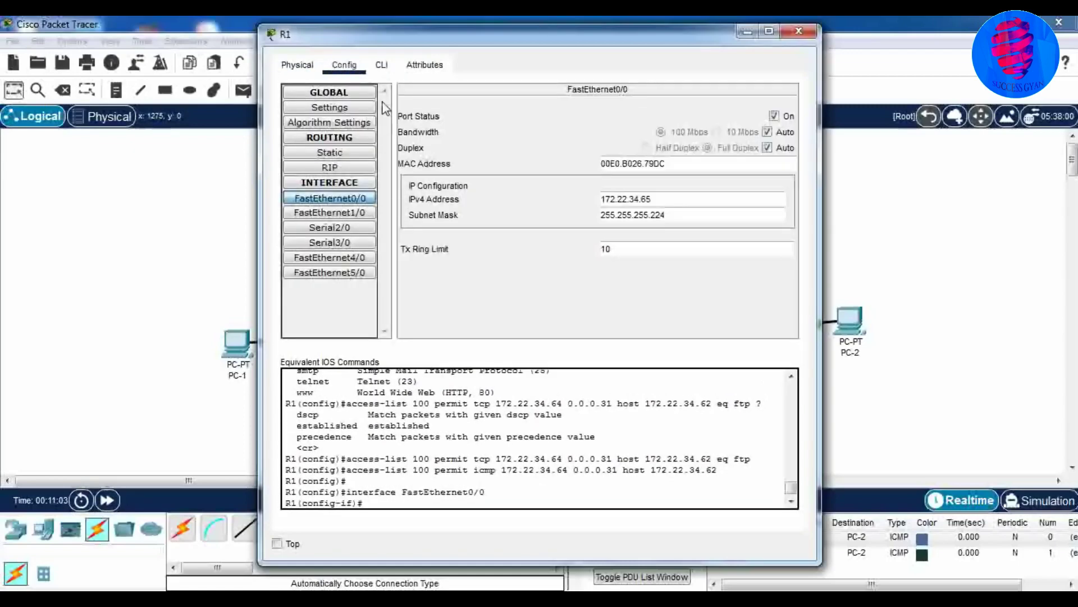
{"action": "left_click", "coordinate": [386, 65]}
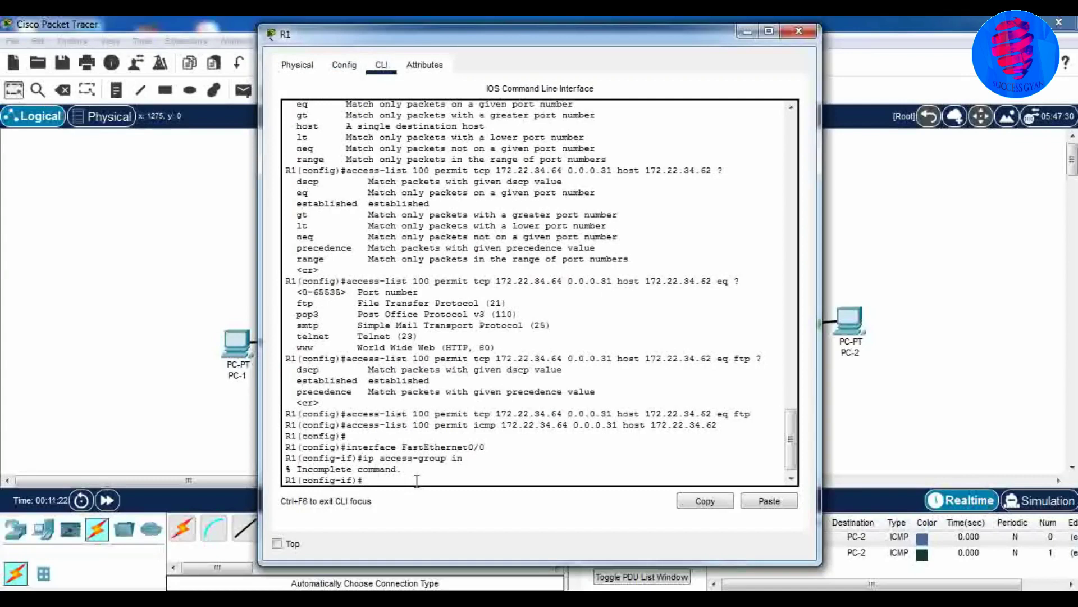
Step: Apply ACL 100 inbound with 'ip access-group 100 in' and close the R1 window
{"action": "type", "text": "ip access-group 100 in"}
{"action": "key", "text": "Return"}
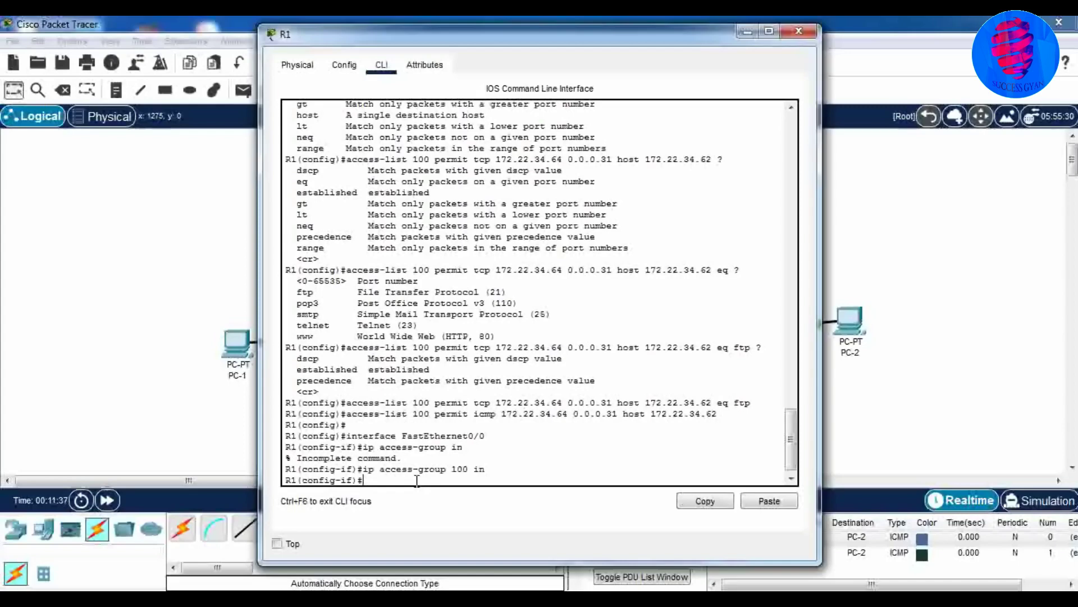
{"action": "left_click", "coordinate": [798, 31]}
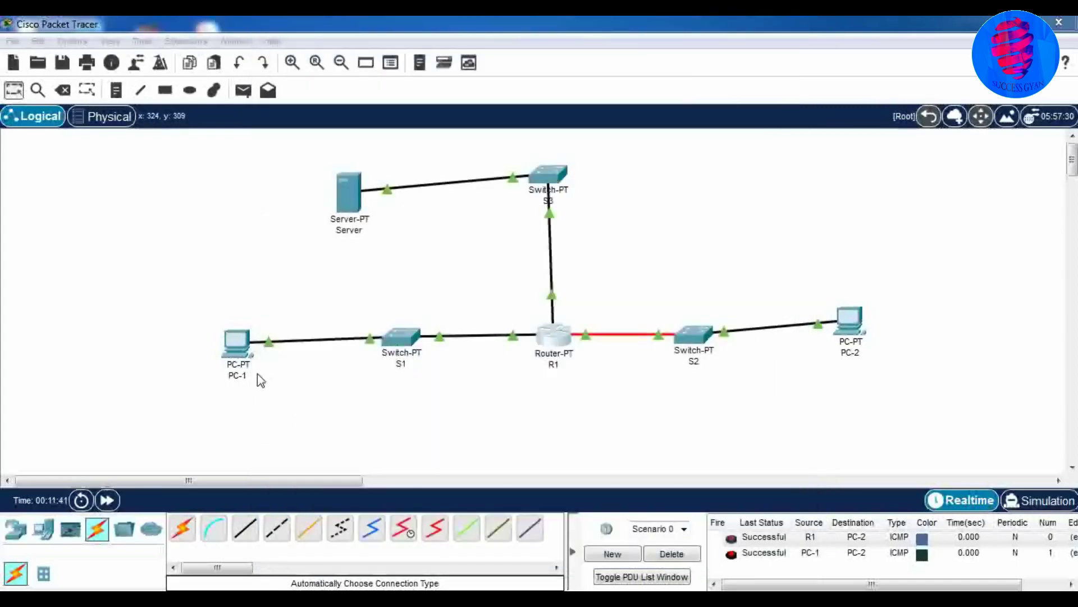
Step: From PC-1's Command Prompt, ping the server at 172.22.34.62
{"action": "left_click", "coordinate": [245, 362]}
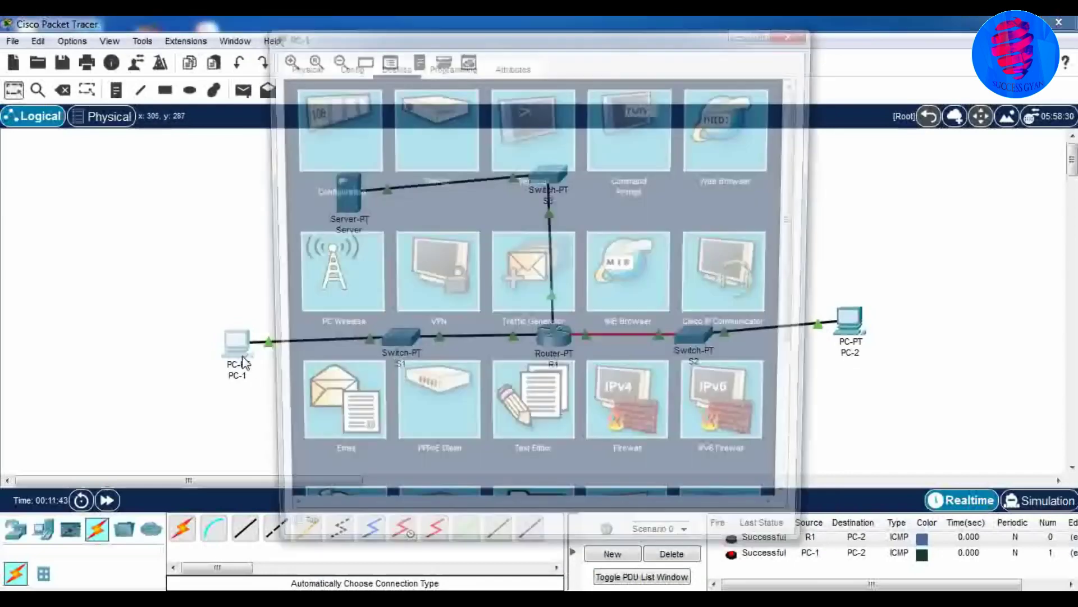
{"action": "left_click", "coordinate": [601, 135]}
{"action": "type", "text": "pi"}
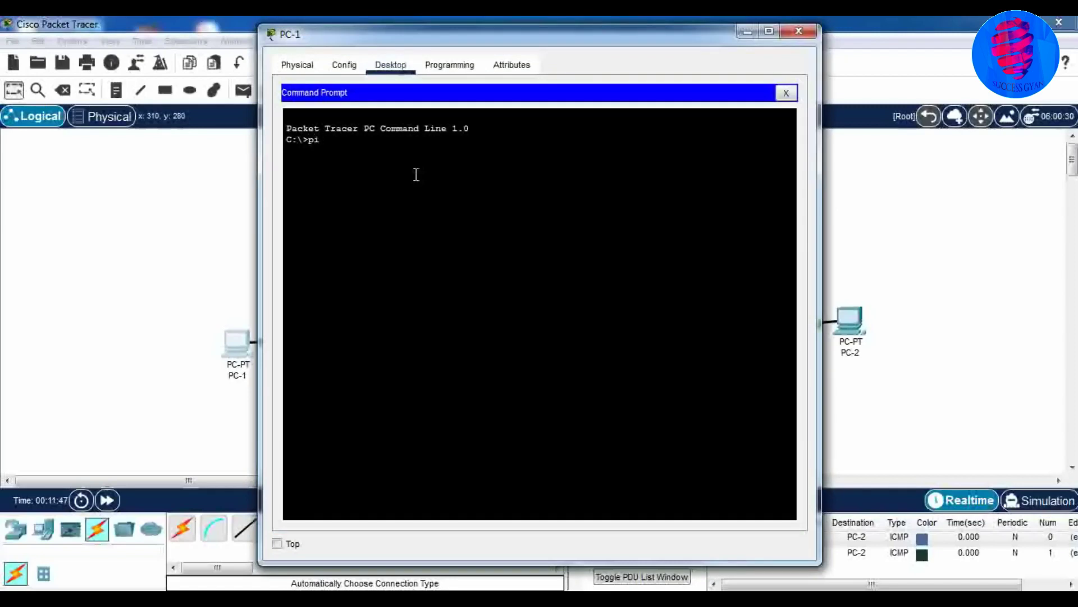
{"action": "type", "text": "ng 172.22.34.62"}
{"action": "key", "text": "Return"}
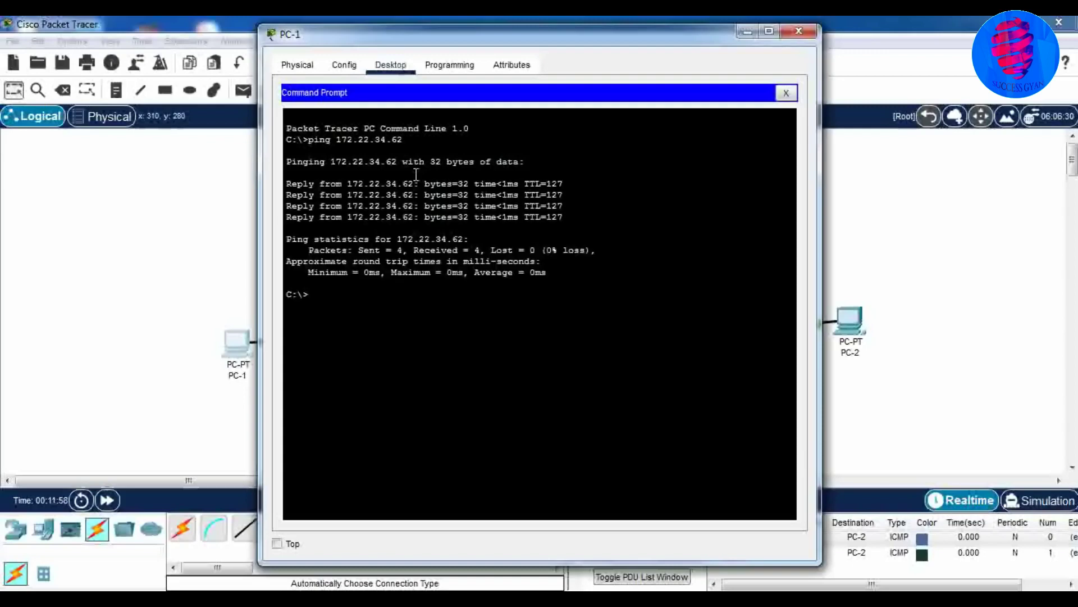
Step: Log in to the FTP server at 172.22.34.62 with the FTP username, then quit
{"action": "type", "text": "ftp "}
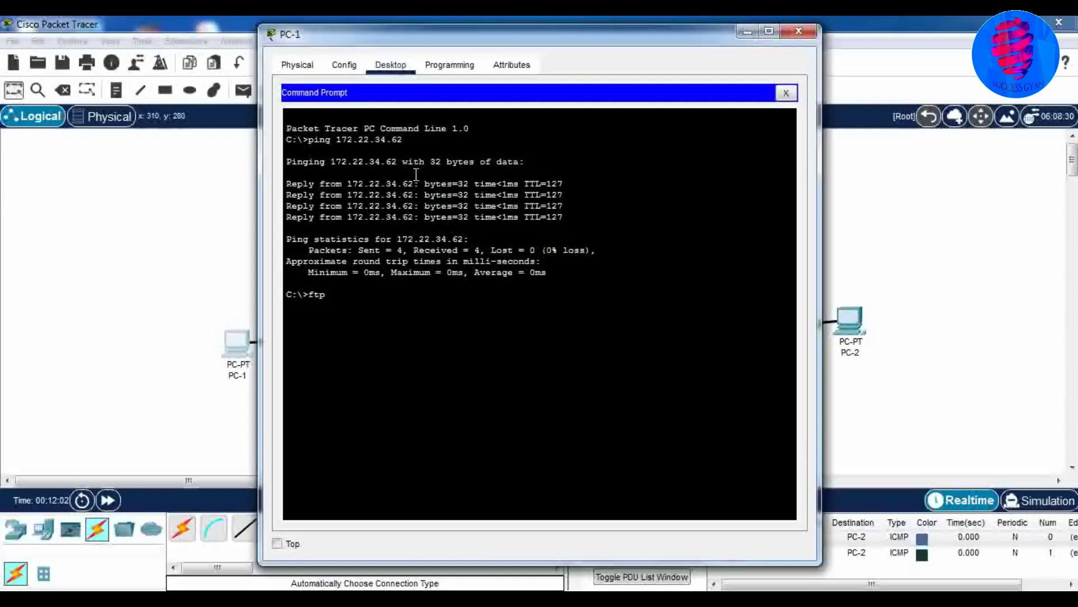
{"action": "type", "text": "172.22.34"}
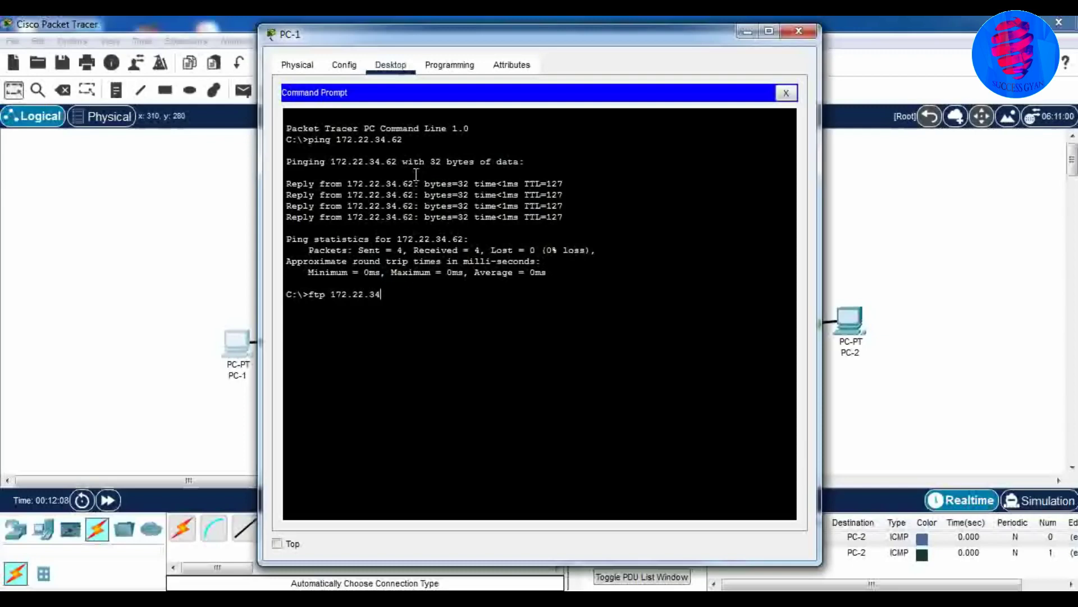
{"action": "type", "text": ".62"}
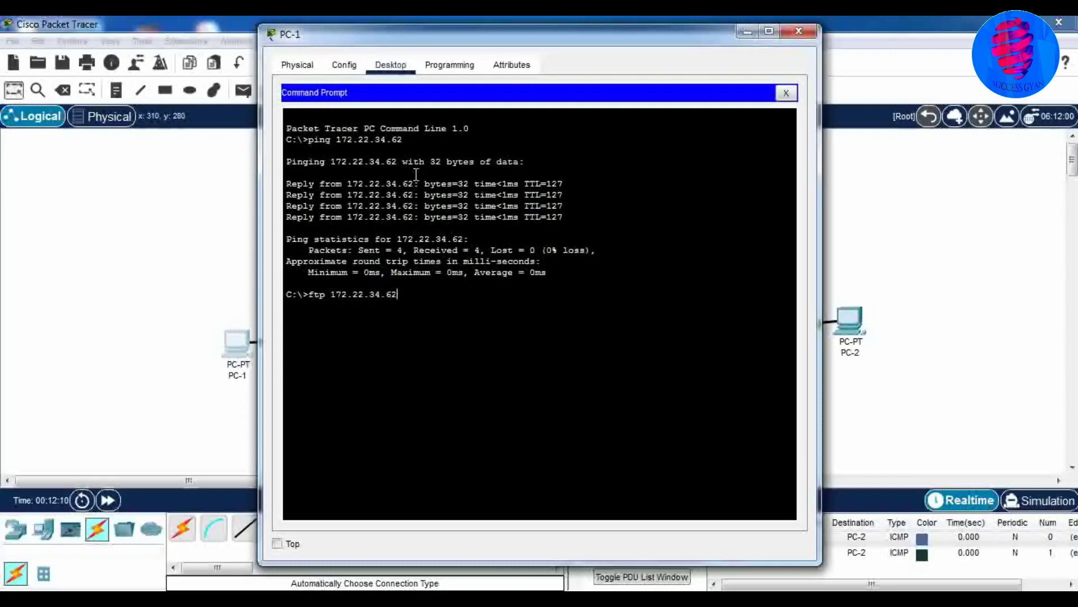
{"action": "key", "text": "Return"}
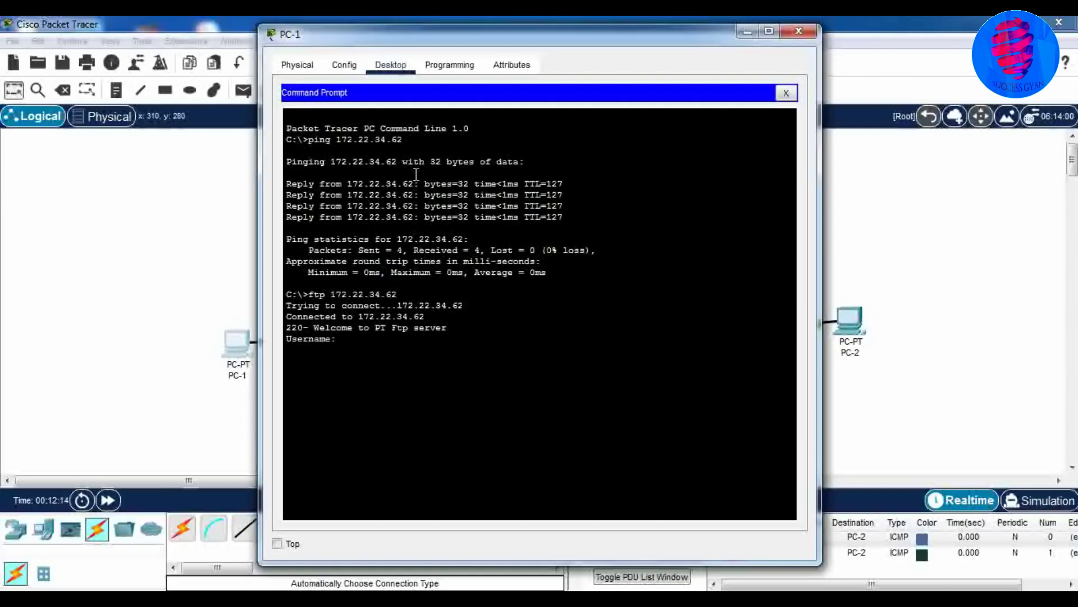
{"action": "type", "text": "cisco"}
{"action": "key", "text": "Return"}
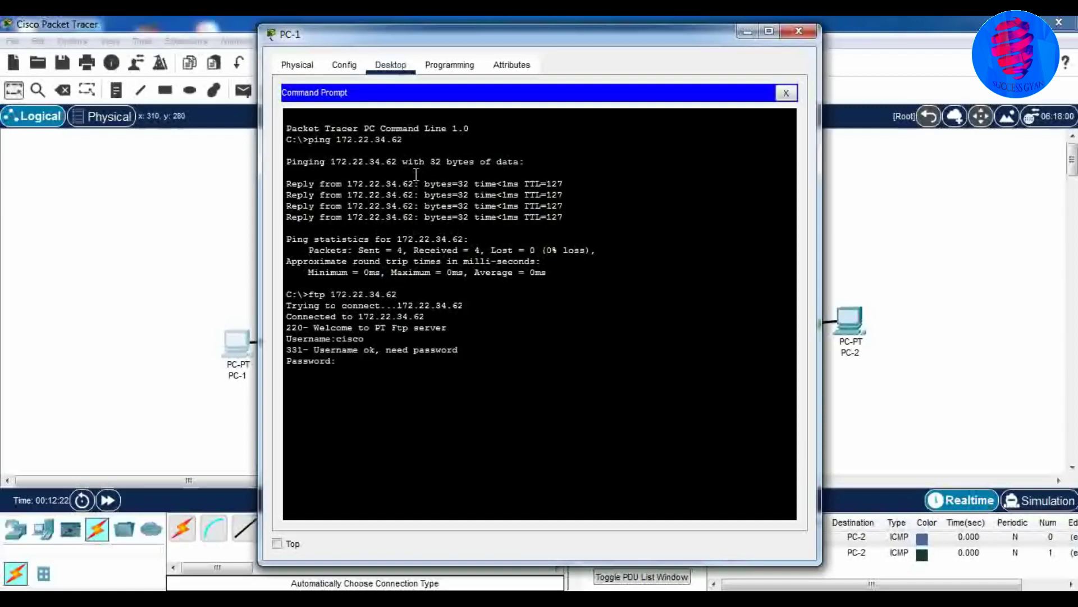
{"action": "key", "text": "Return"}
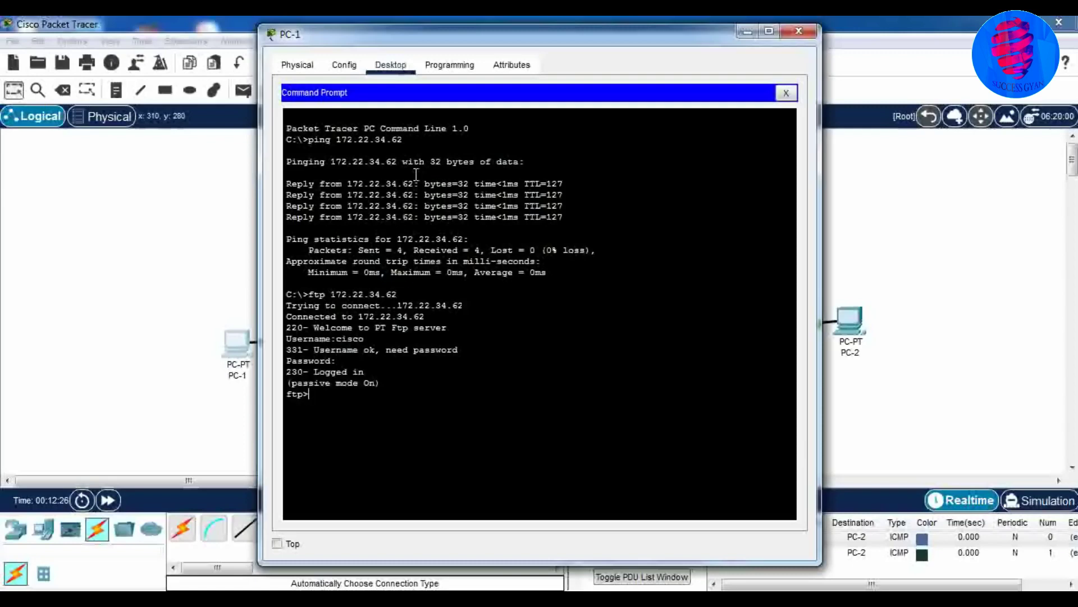
{"action": "type", "text": "quit"}
{"action": "key", "text": "Return"}
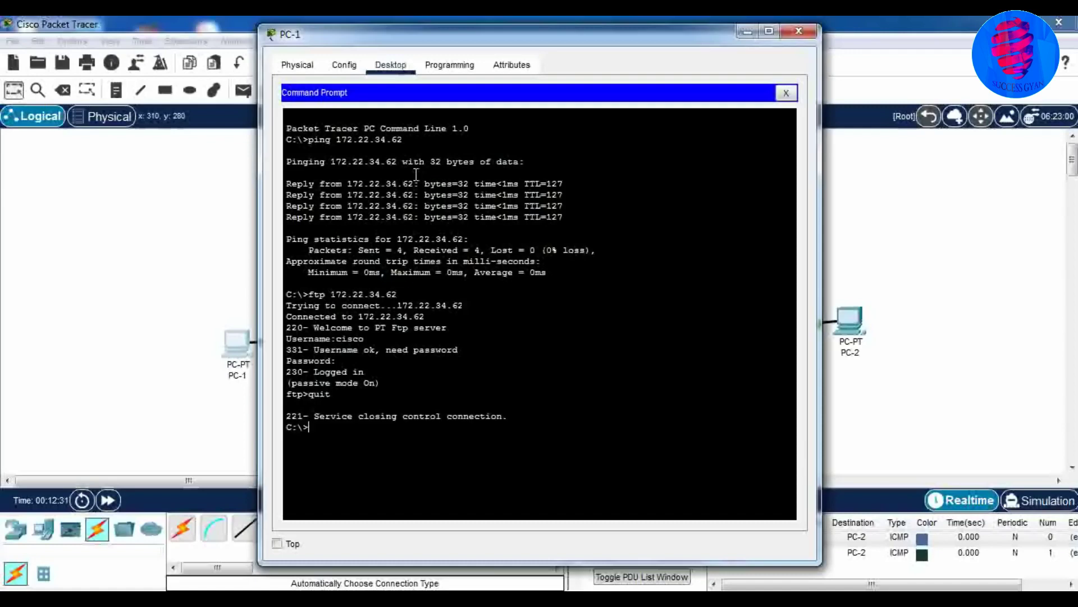
Step: Ping 172.22.34.98 from PC-1
{"action": "type", "text": "ping 172.22.34."}
{"action": "type", "text": "98"}
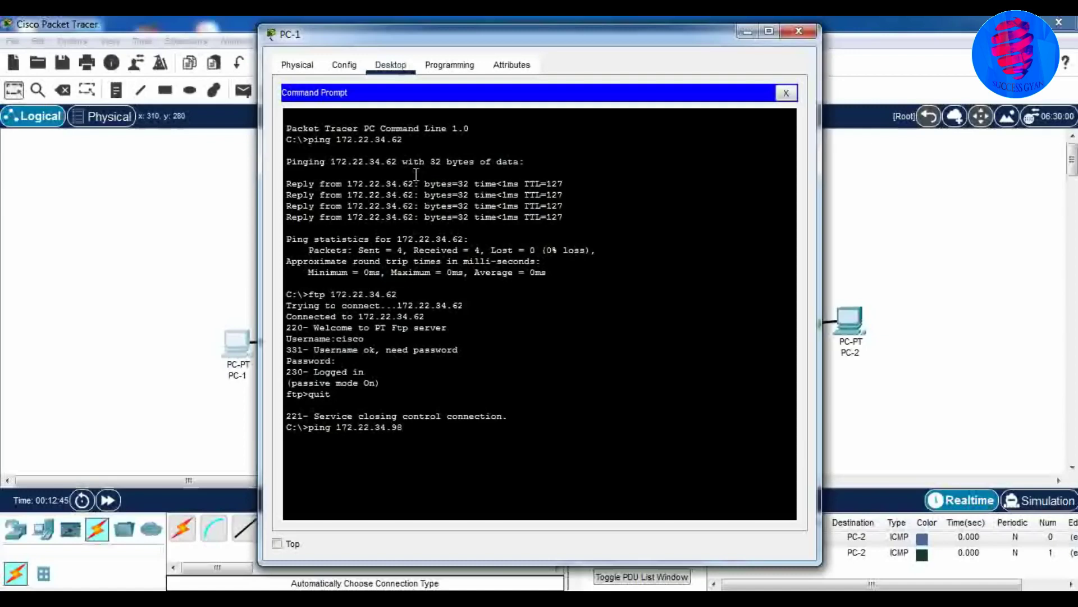
{"action": "key", "text": "Return"}
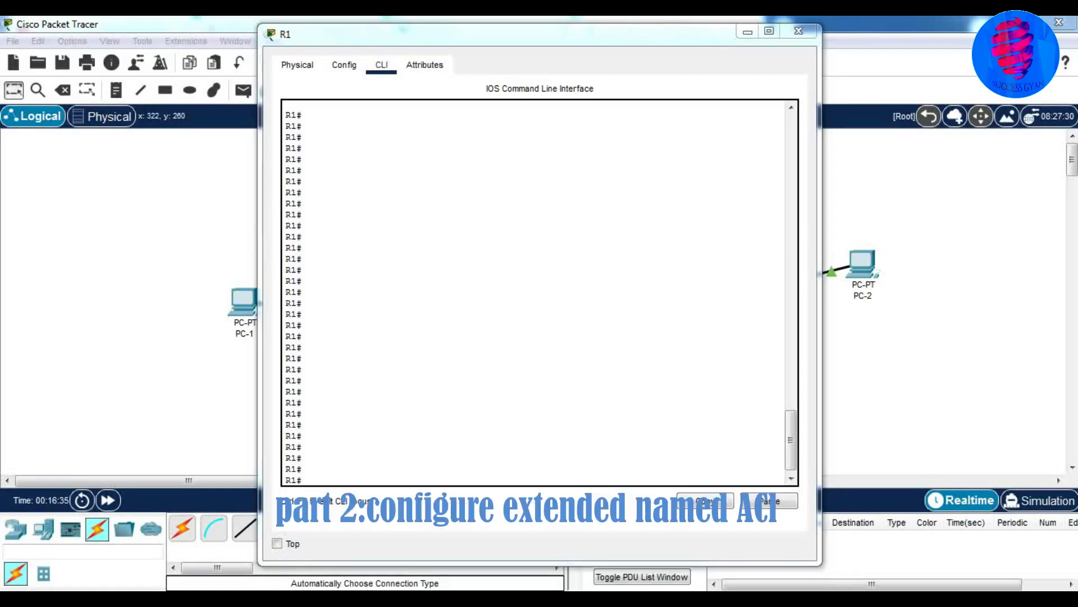
Step: Enter global configuration mode and create the extended named ACL HTTP_ONLY
{"action": "left_click", "coordinate": [312, 480]}
{"action": "type", "text": "config t"}
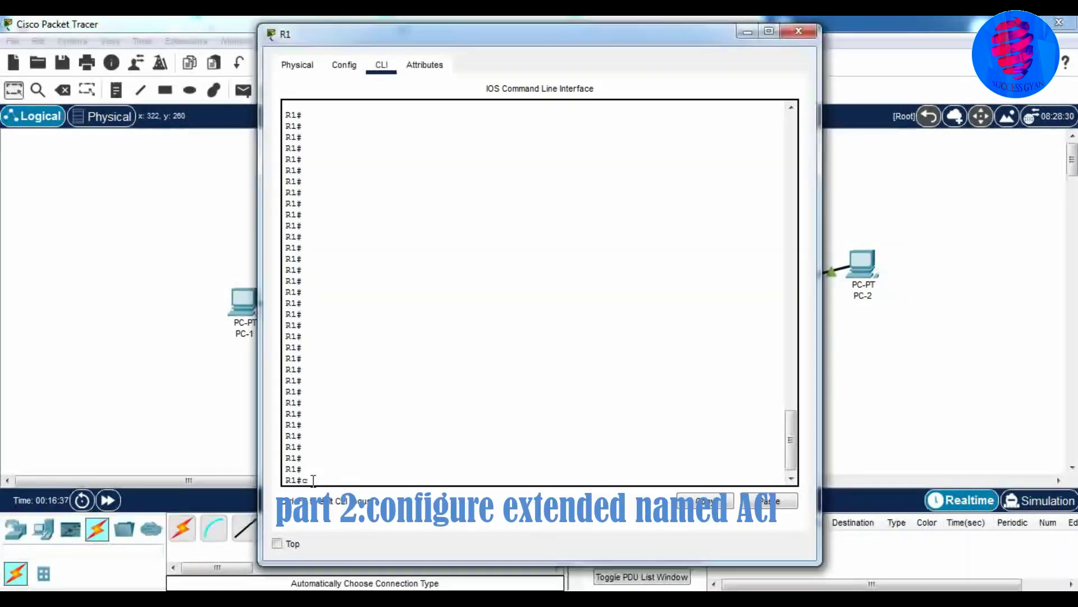
{"action": "key", "text": "Return"}
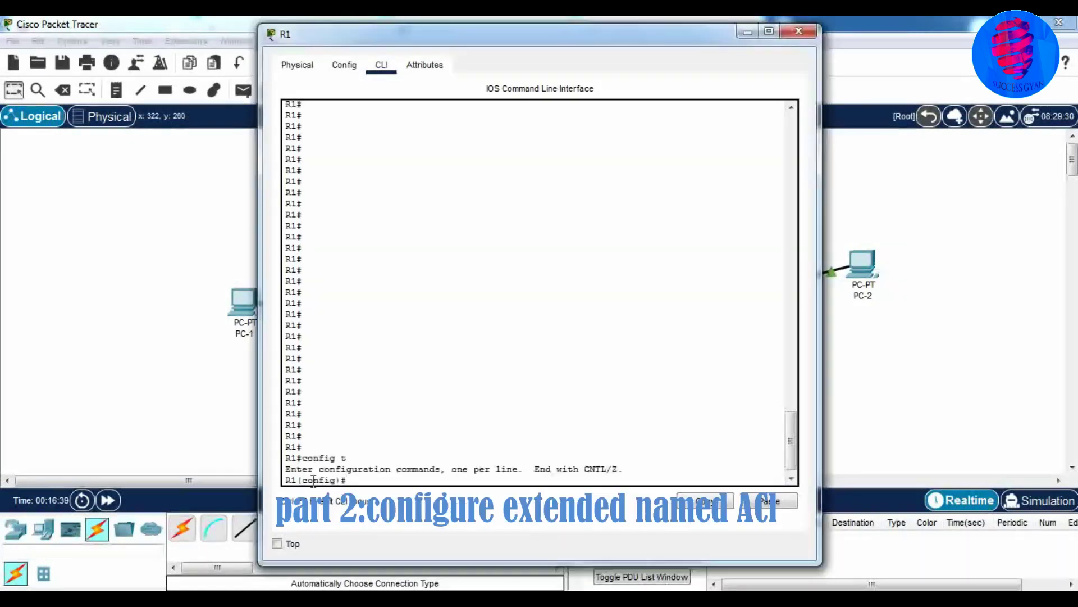
{"action": "type", "text": "ip access-list ?"}
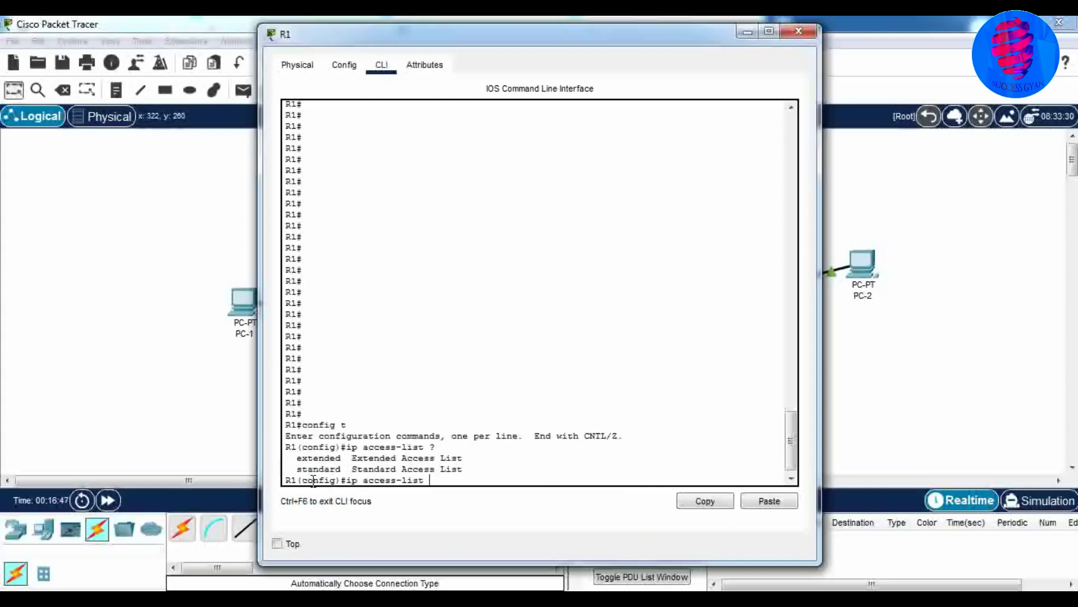
{"action": "type", "text": "extended HTTP_ONLY"}
{"action": "key", "text": "Return"}
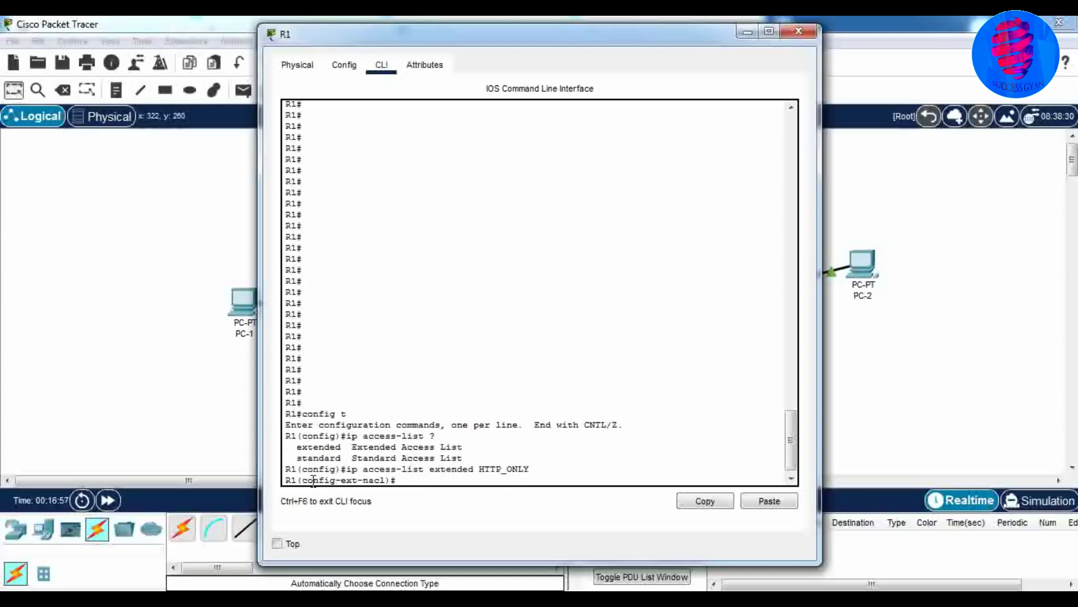
Step: Add HTTP_ONLY rules permitting www and ICMP from 172.22.34.96 0.0.0.15 to host 172.22.34.62
{"action": "type", "text": "permi"}
{"action": "type", "text": "t"}
{"action": "type", "text": " tcp"}
{"action": "type", "text": "p"}
{"action": "type", "text": " 172.2"}
{"action": "type", "text": "2."}
{"action": "type", "text": "34"}
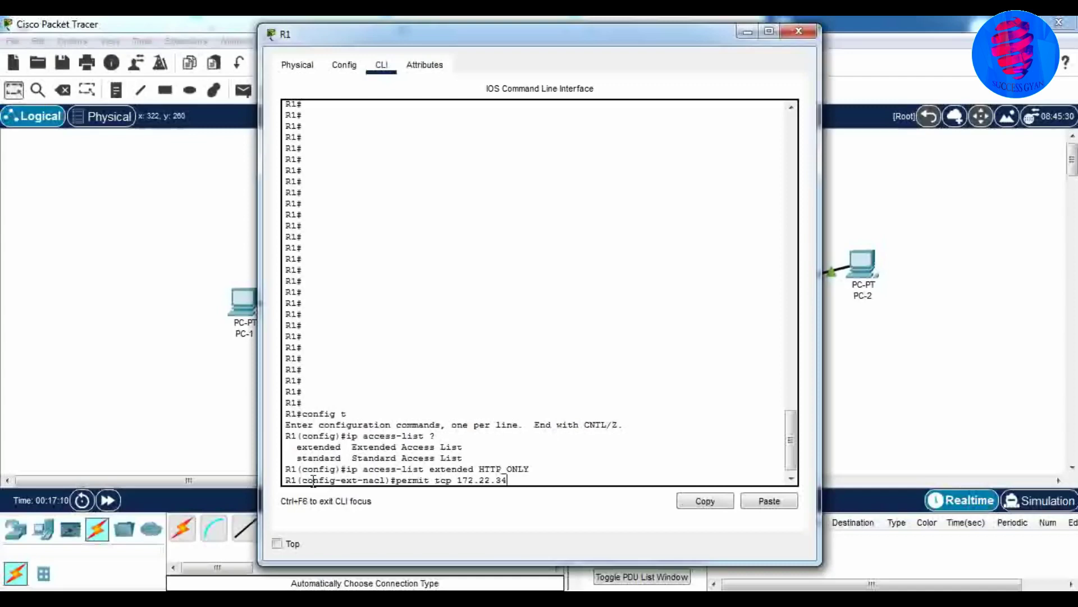
{"action": "type", "text": ".96 ?"}
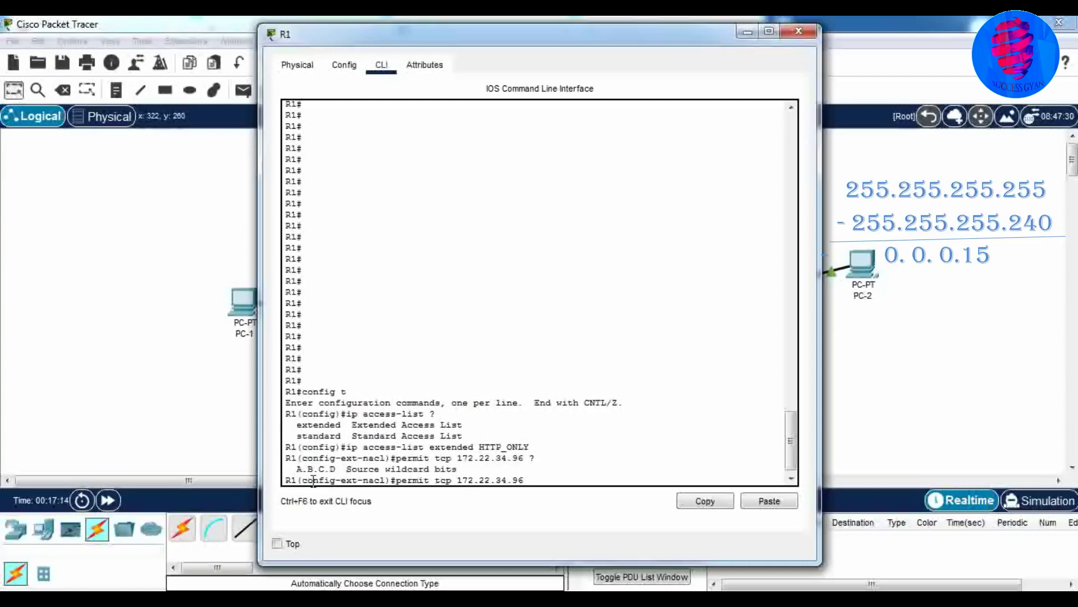
{"action": "type", "text": "0.0.0.15 ?"}
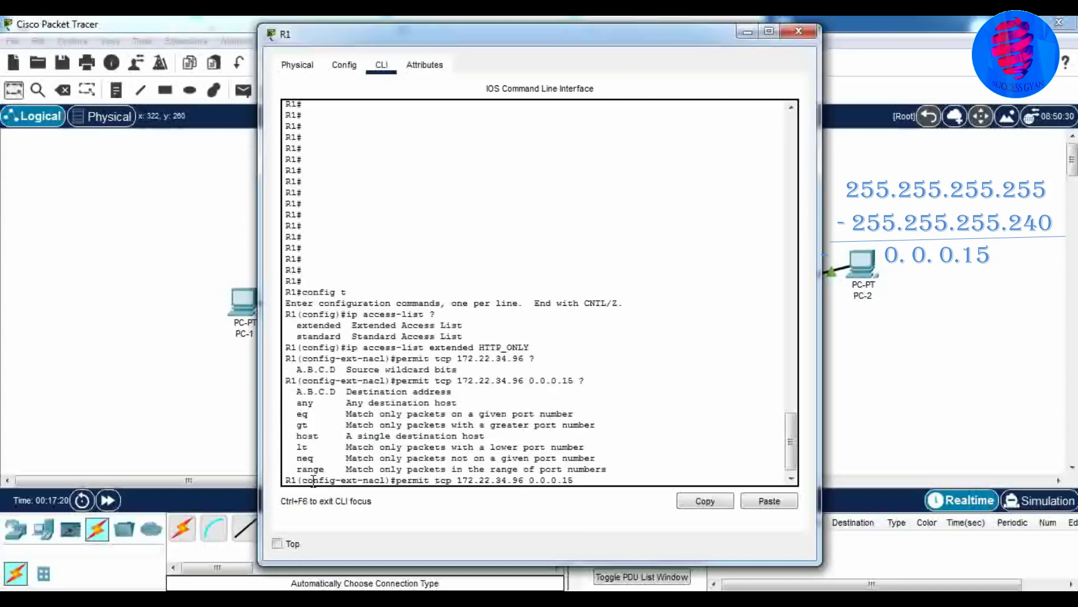
{"action": "type", "text": "host 172.22.34"}
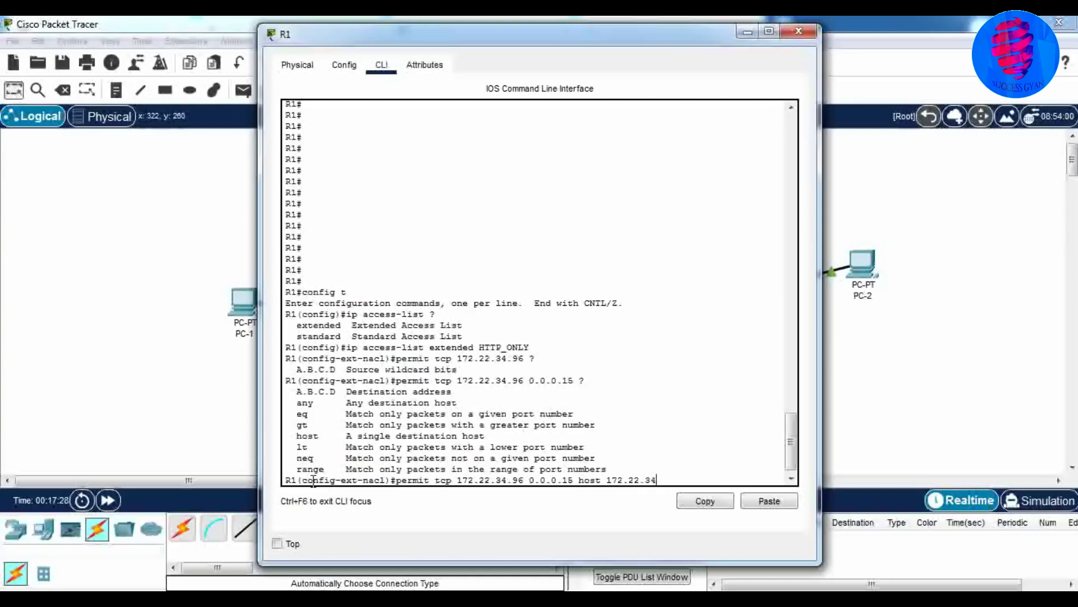
{"action": "type", "text": ".62 eq www"}
{"action": "key", "text": "Return"}
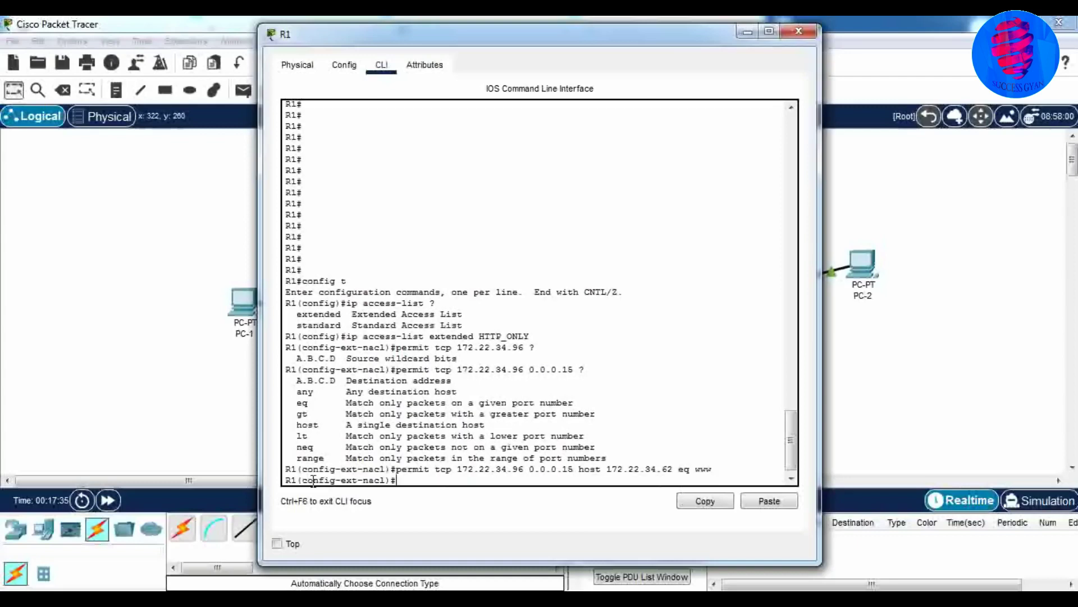
{"action": "type", "text": "permit icmp 172.22.34"}
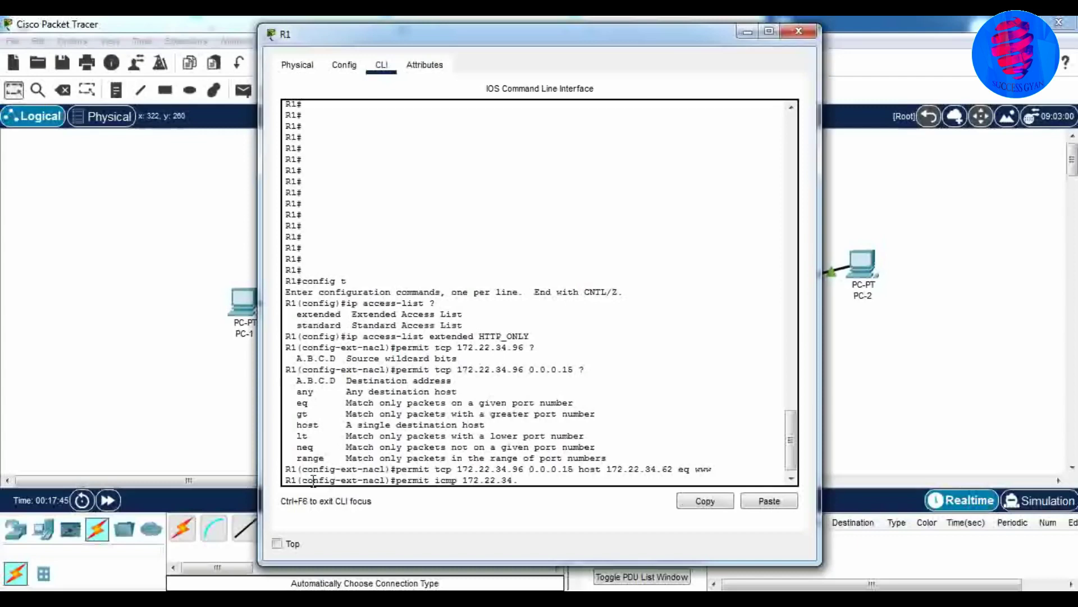
{"action": "type", "text": ".96 0.0.0.15 host 172.22.34."}
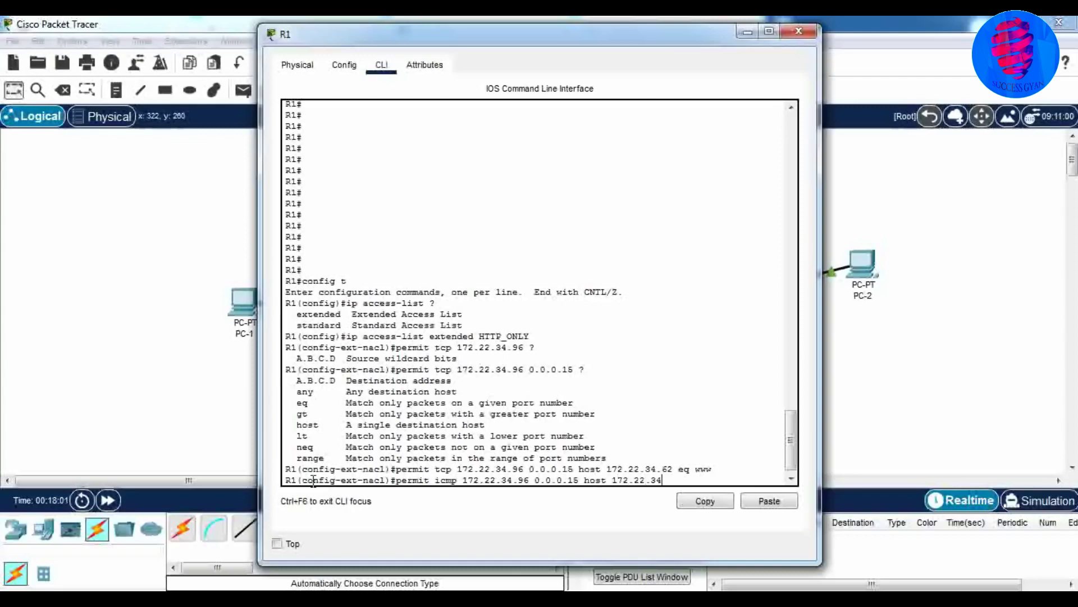
{"action": "type", "text": "62"}
{"action": "key", "text": "Return"}
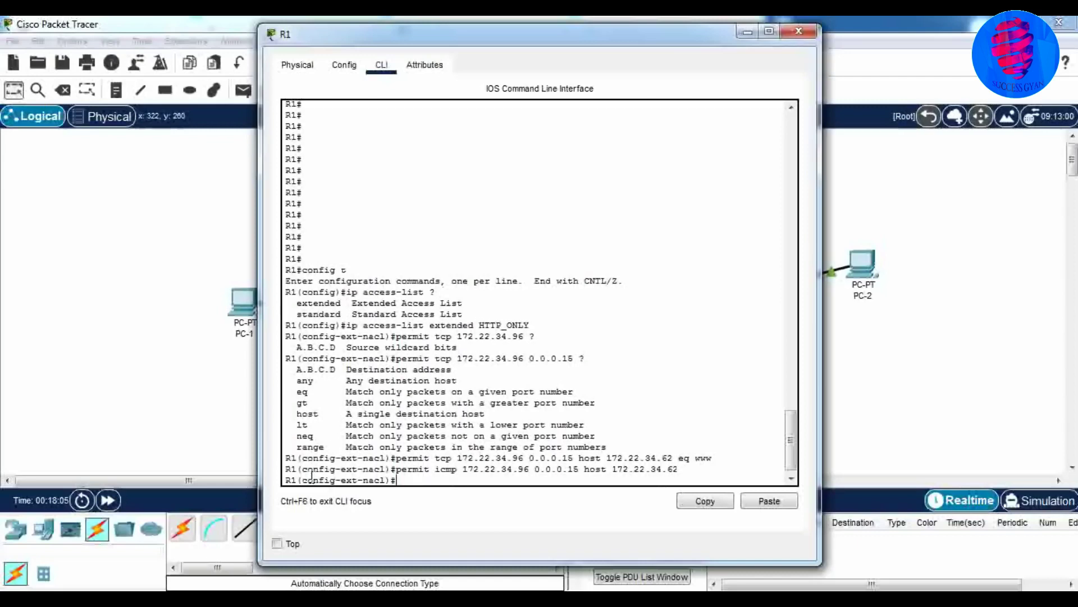
Step: Apply HTTP_ONLY inbound on FastEthernet4/0 with 'ip access-group HTTP_ONLY in'
{"action": "left_click", "coordinate": [343, 64]}
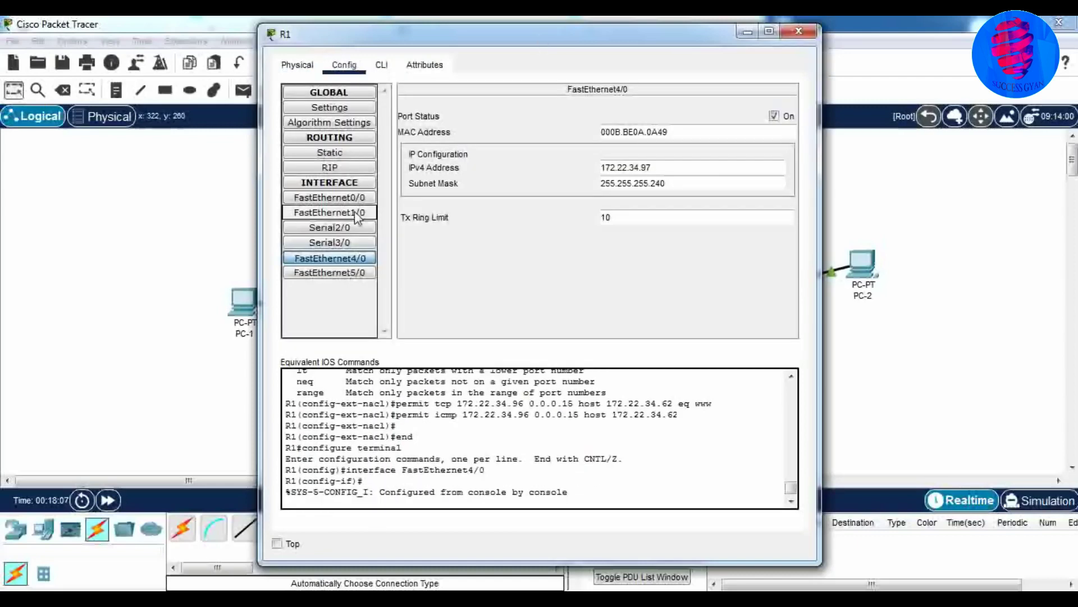
{"action": "left_click", "coordinate": [381, 64]}
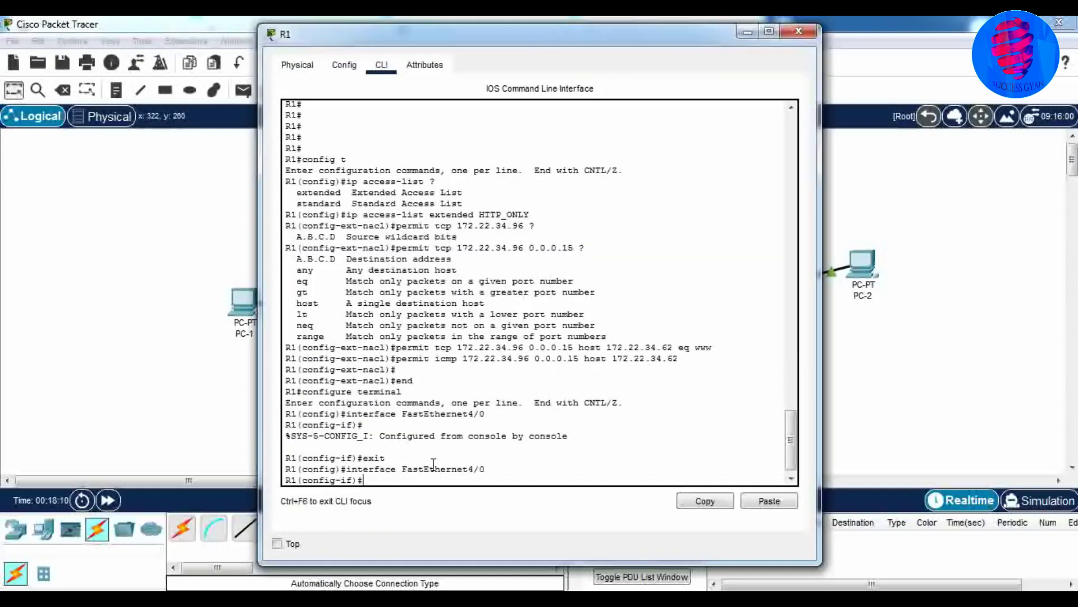
{"action": "type", "text": "ip acces"}
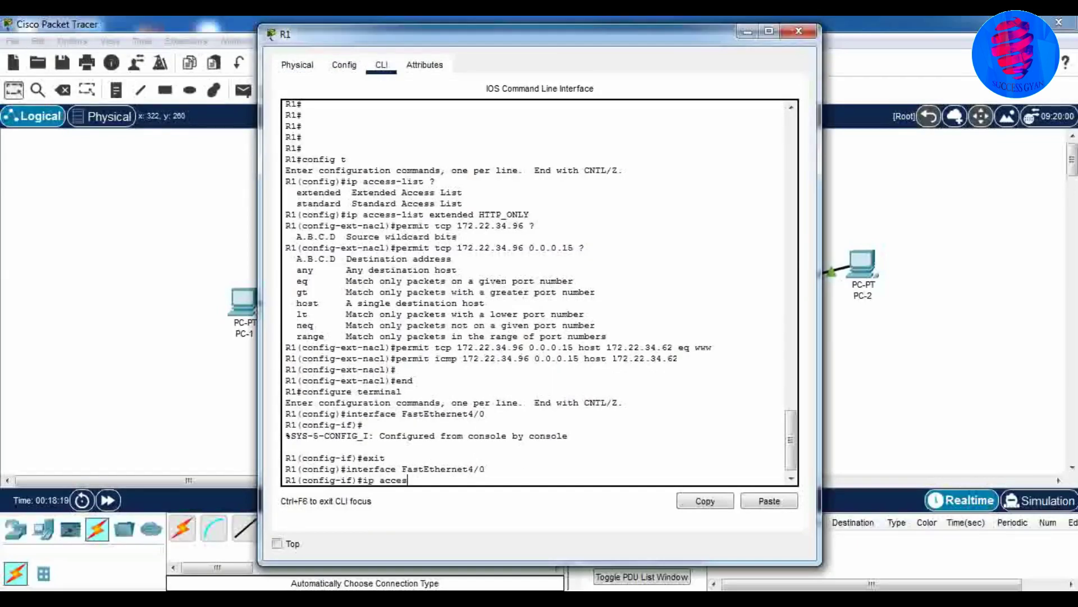
{"action": "type", "text": "s-gro"}
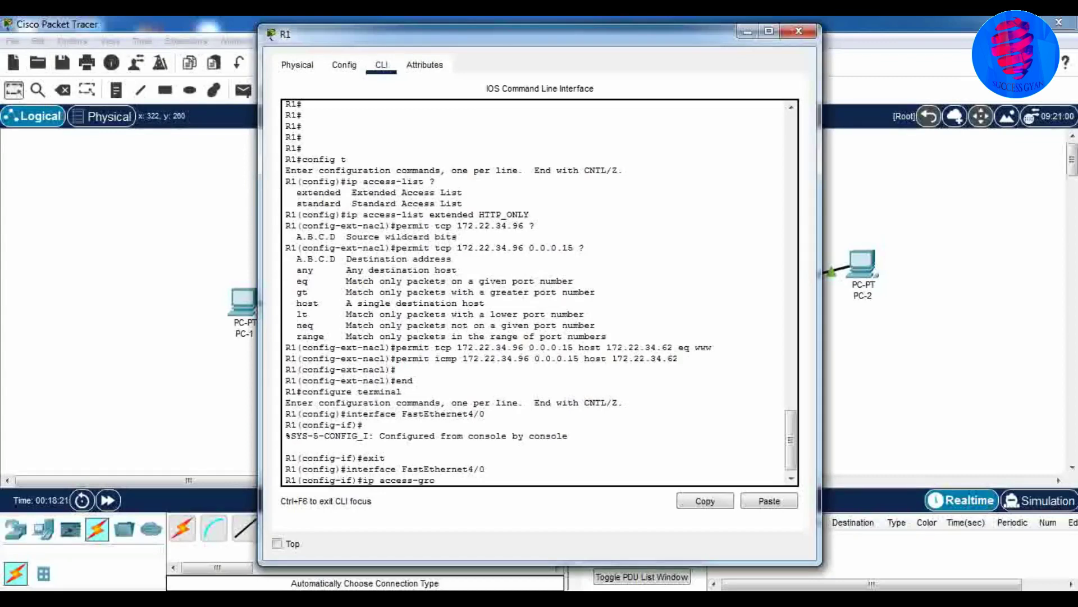
{"action": "type", "text": "up HTTP_ONLY in"}
{"action": "key", "text": "Return"}
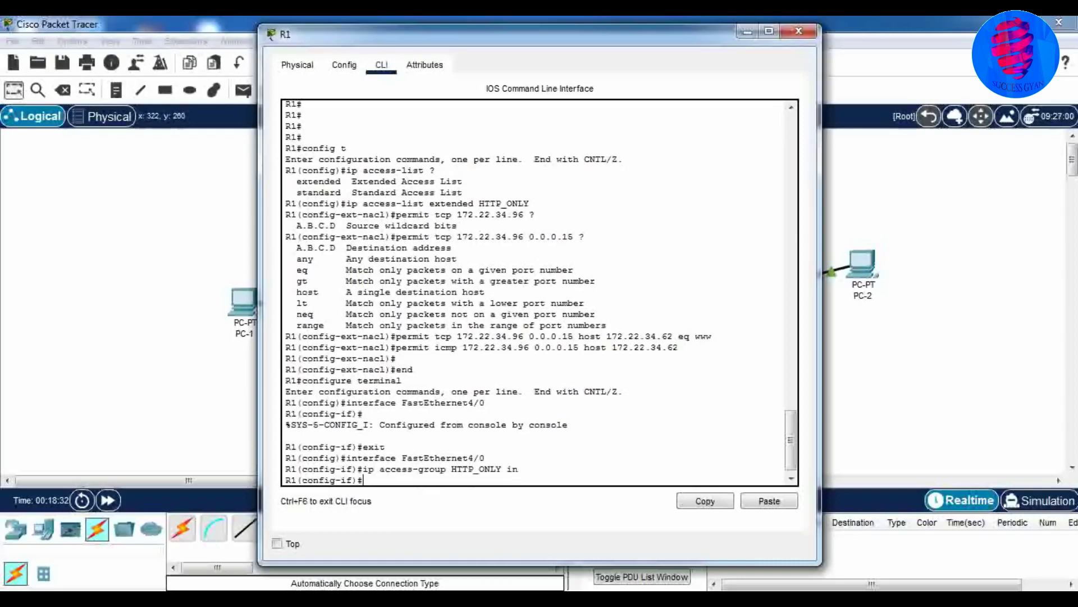
Step: Close R1, open PC-2's Command Prompt and clear any leftover session with quit
{"action": "left_click", "coordinate": [798, 31]}
{"action": "left_click", "coordinate": [863, 262]}
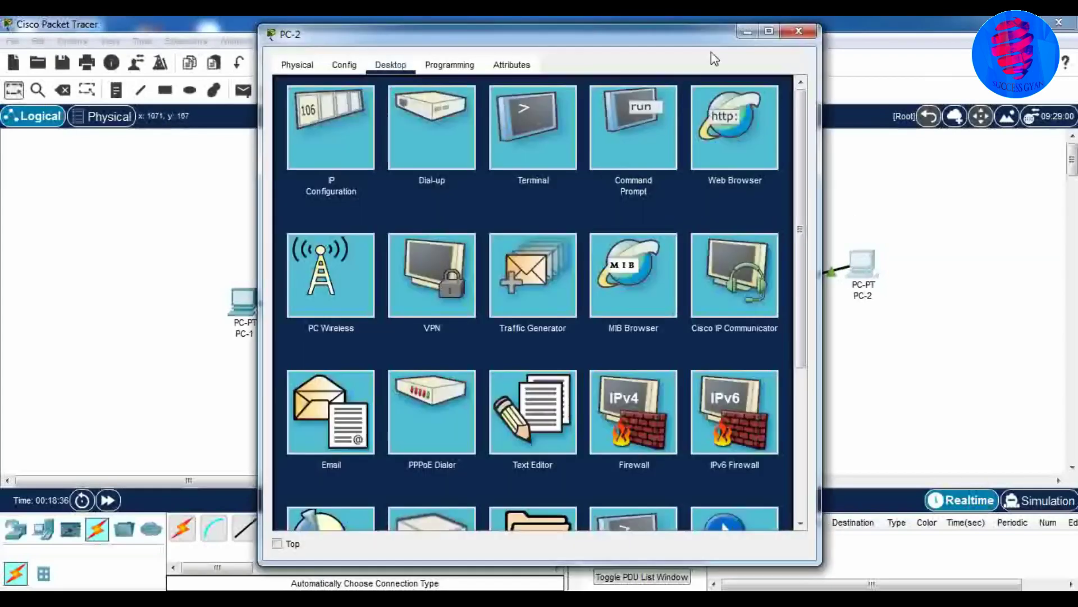
{"action": "left_click", "coordinate": [648, 164]}
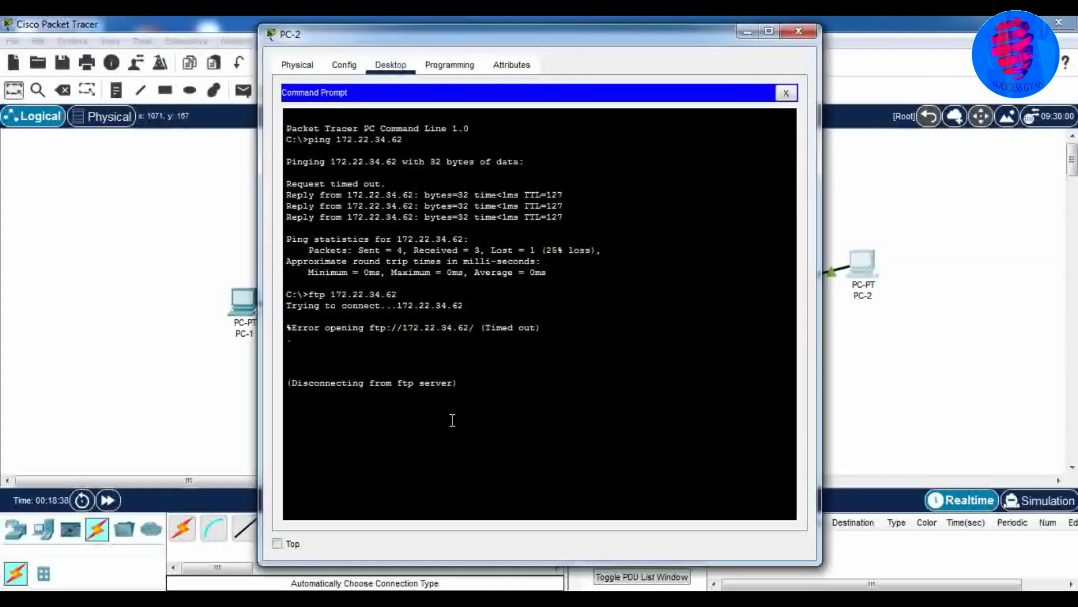
{"action": "key", "text": "Return"}
{"action": "type", "text": "quit"}
{"action": "key", "text": "Return"}
Step: Ping 172.22.34.62 from PC-2, then attempt an FTP connection to it
{"action": "type", "text": "ping 192.1"}
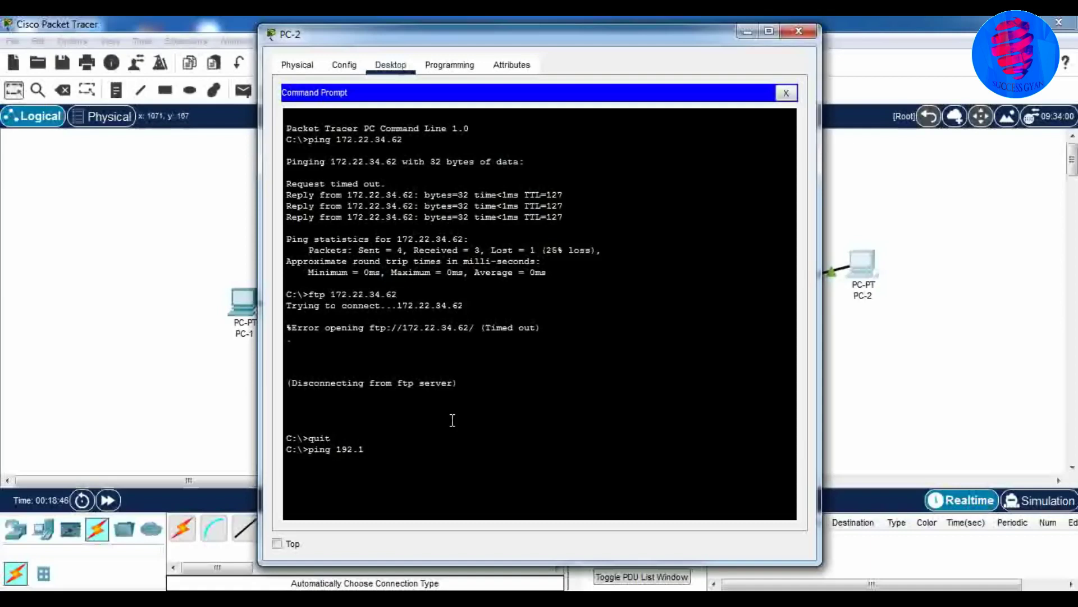
{"action": "key", "text": "BackSpace"}
{"action": "key", "text": "BackSpace"}
{"action": "key", "text": "BackSpace"}
{"action": "key", "text": "BackSpace"}
{"action": "key", "text": "BackSpace"}
{"action": "type", "text": "172.22.34.62"}
{"action": "key", "text": "Return"}
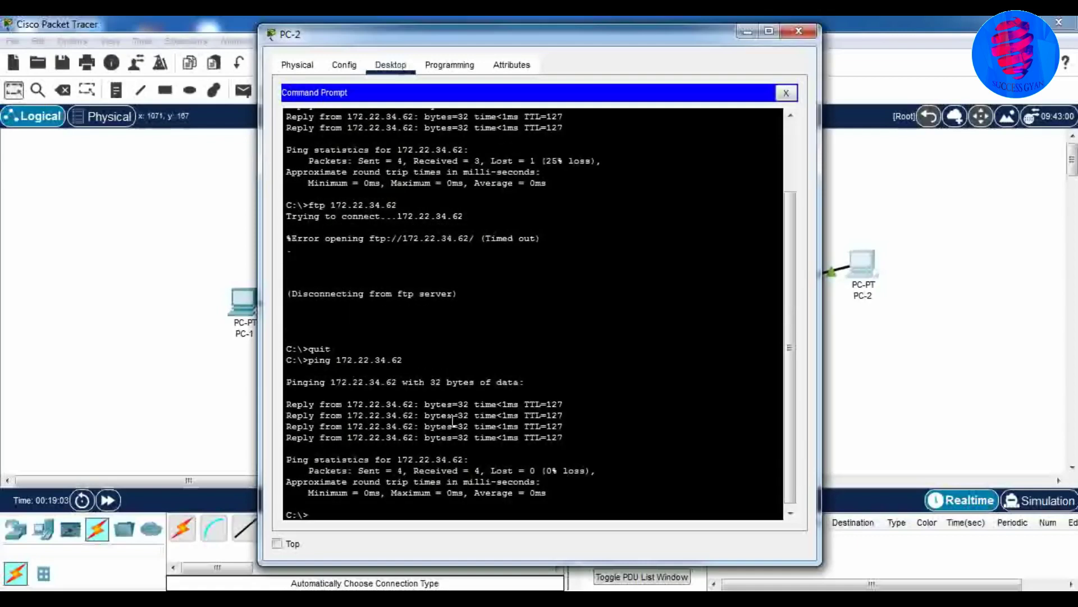
{"action": "type", "text": "ftp 172.22.34.62"}
{"action": "key", "text": "Return"}
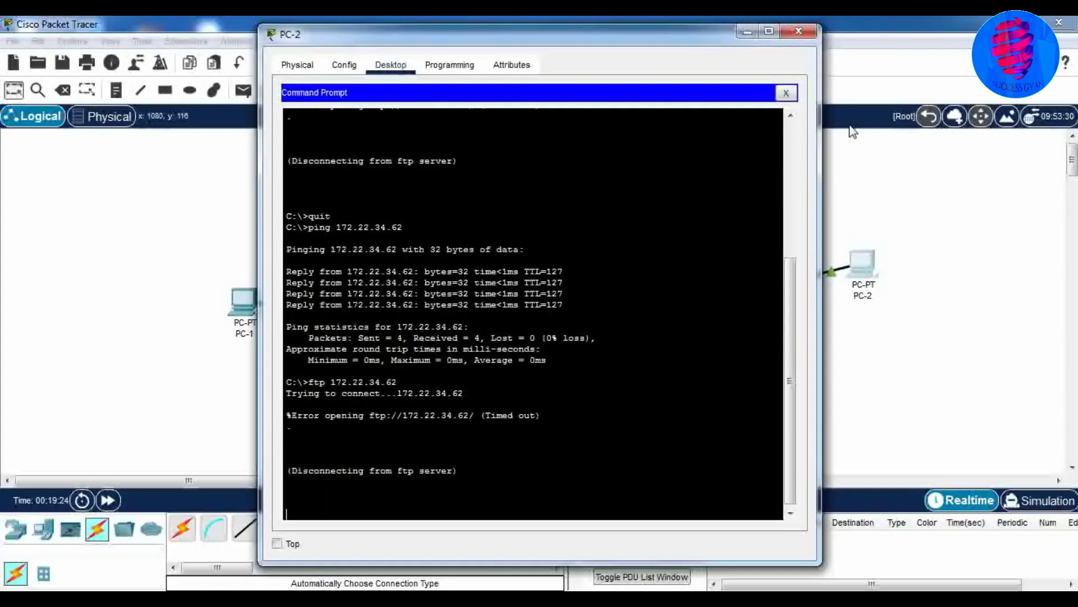
{"action": "left_click", "coordinate": [787, 103]}
{"action": "left_click", "coordinate": [756, 131]}
{"action": "left_click", "coordinate": [413, 109]}
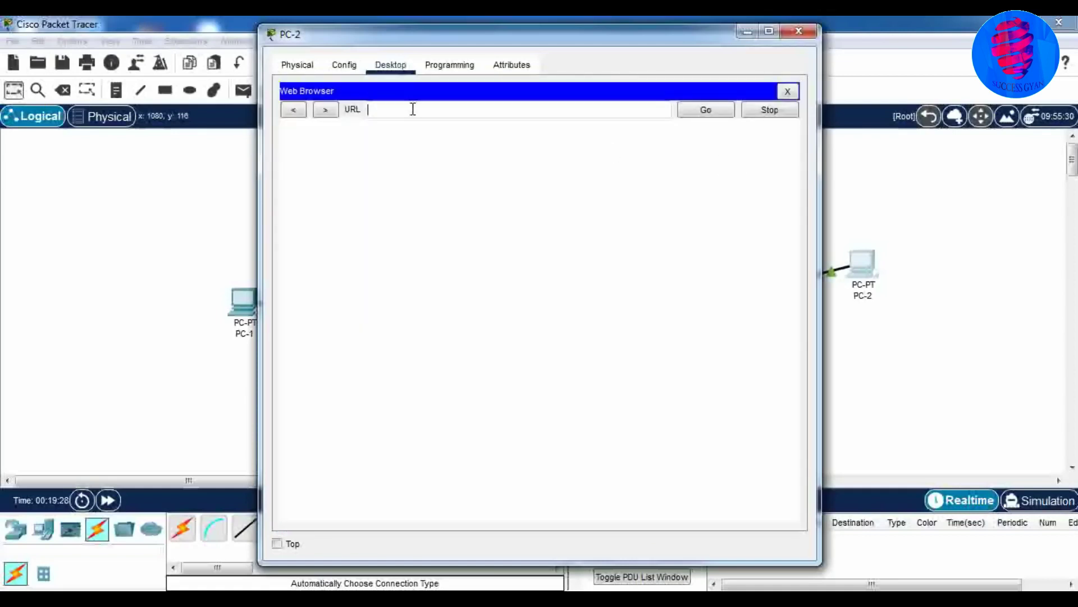
{"action": "type", "text": "172.22.34.62"}
{"action": "key", "text": "Return"}
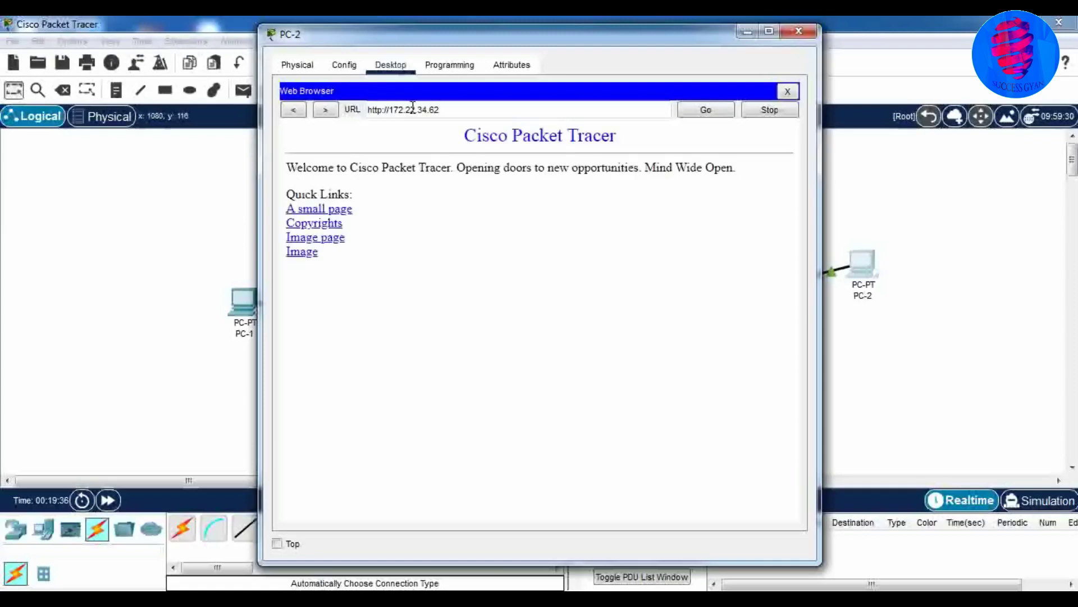